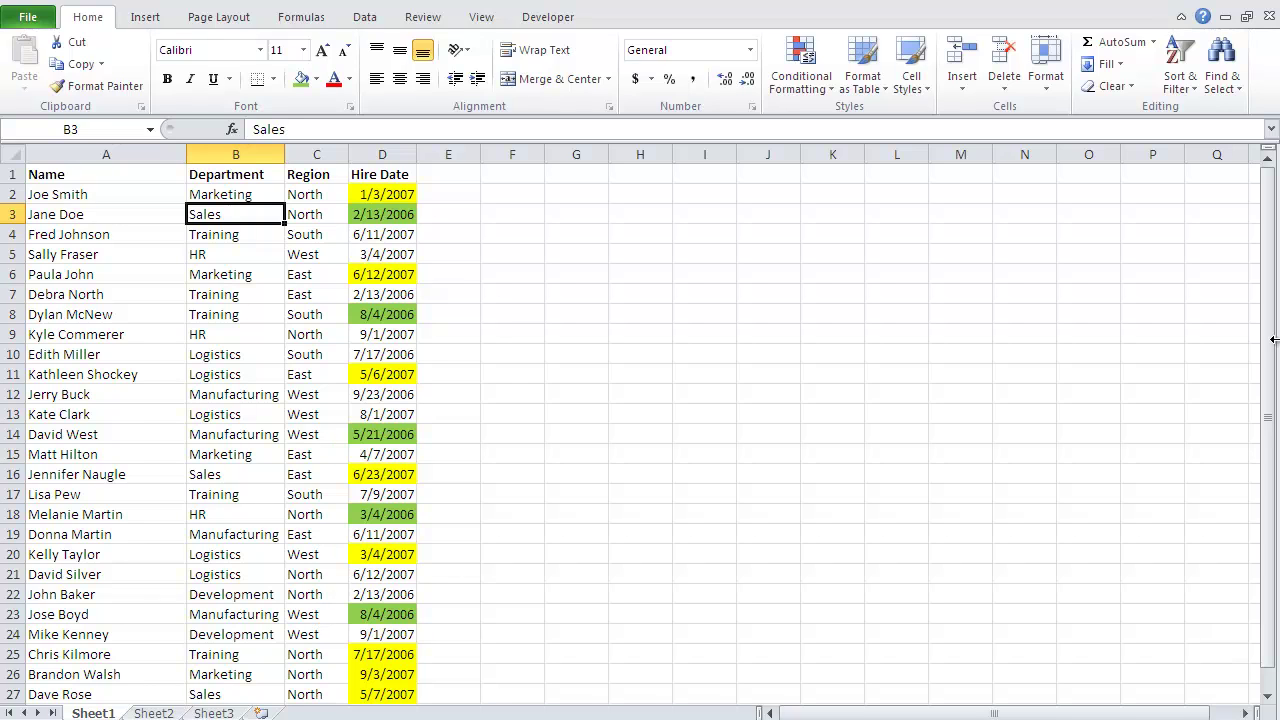
Switch the ribbon to the Data tab to show its sort and filter tools.
{"action": "left_click", "coordinate": [368, 22]}
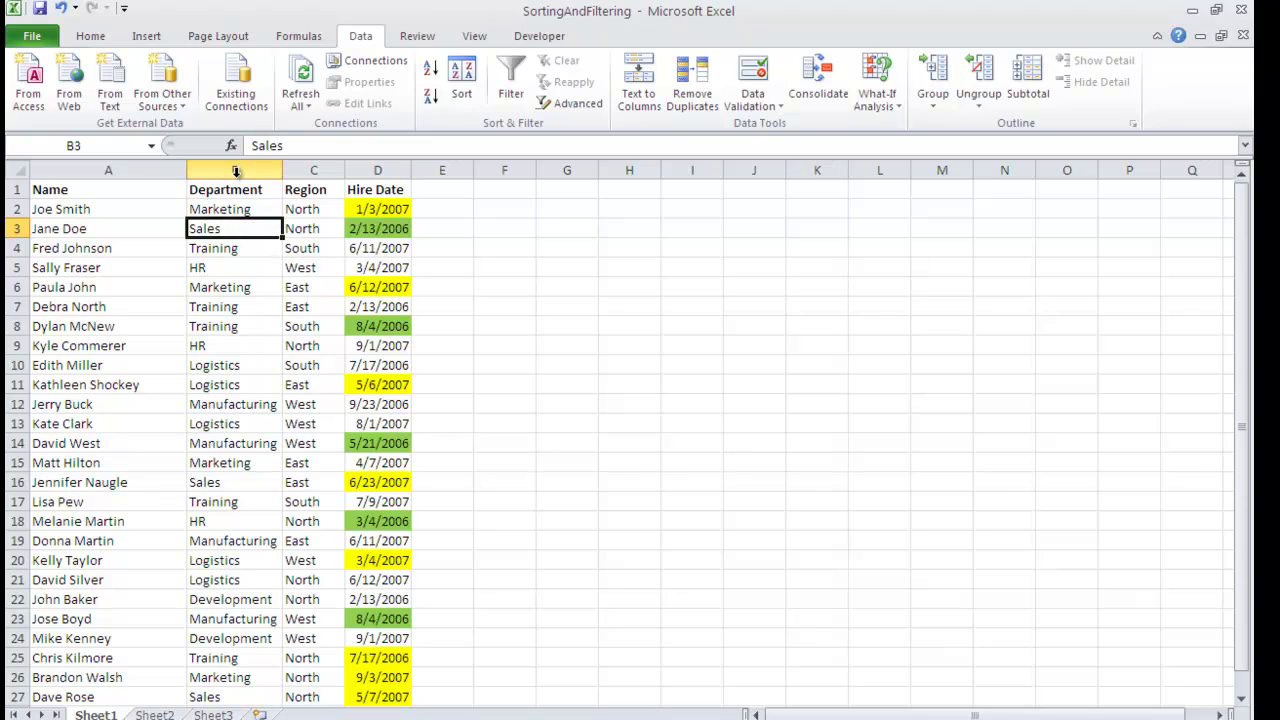
Insert an empty column in front of the Department column.
{"action": "left_click", "coordinate": [235, 172]}
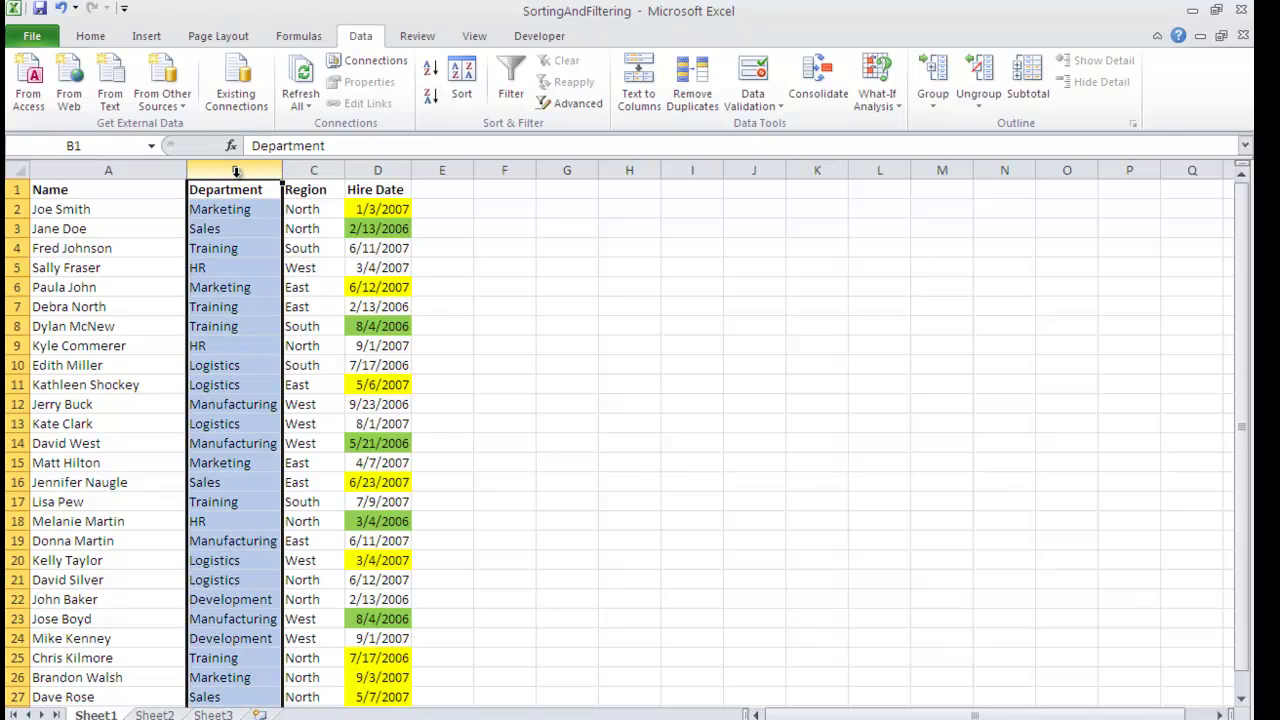
{"action": "right_click", "coordinate": [237, 174]}
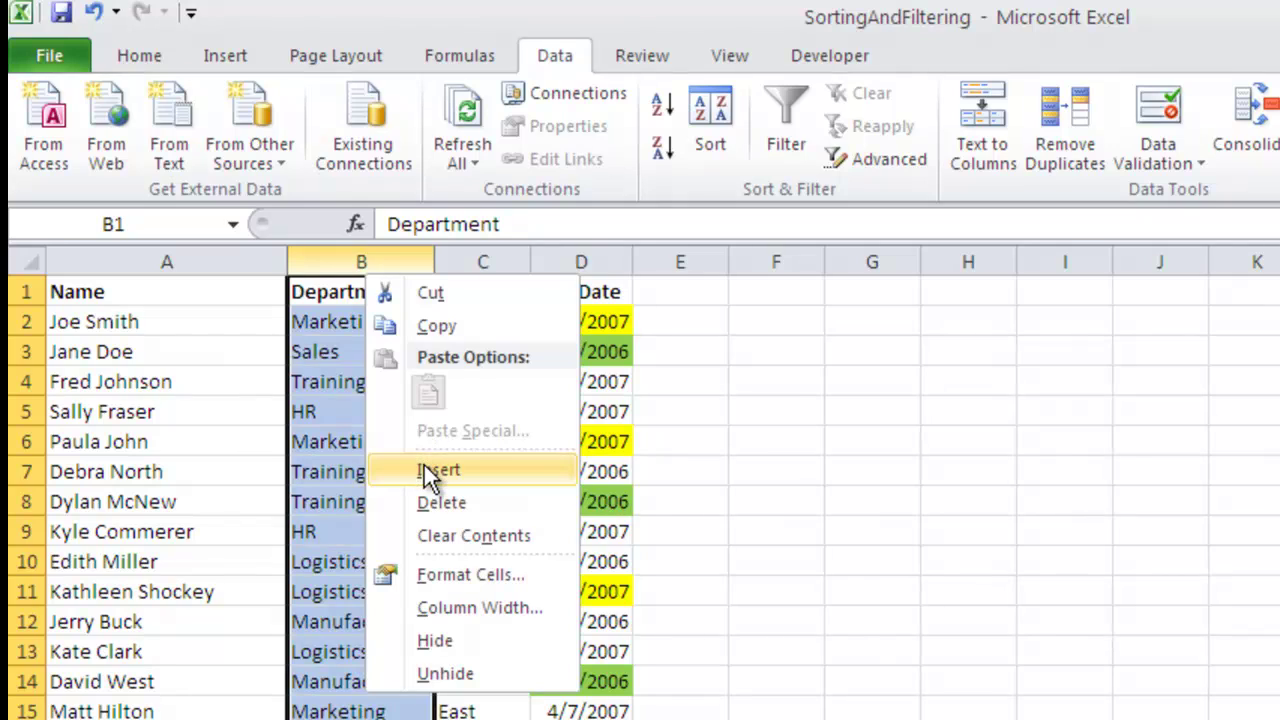
{"action": "left_click", "coordinate": [424, 467]}
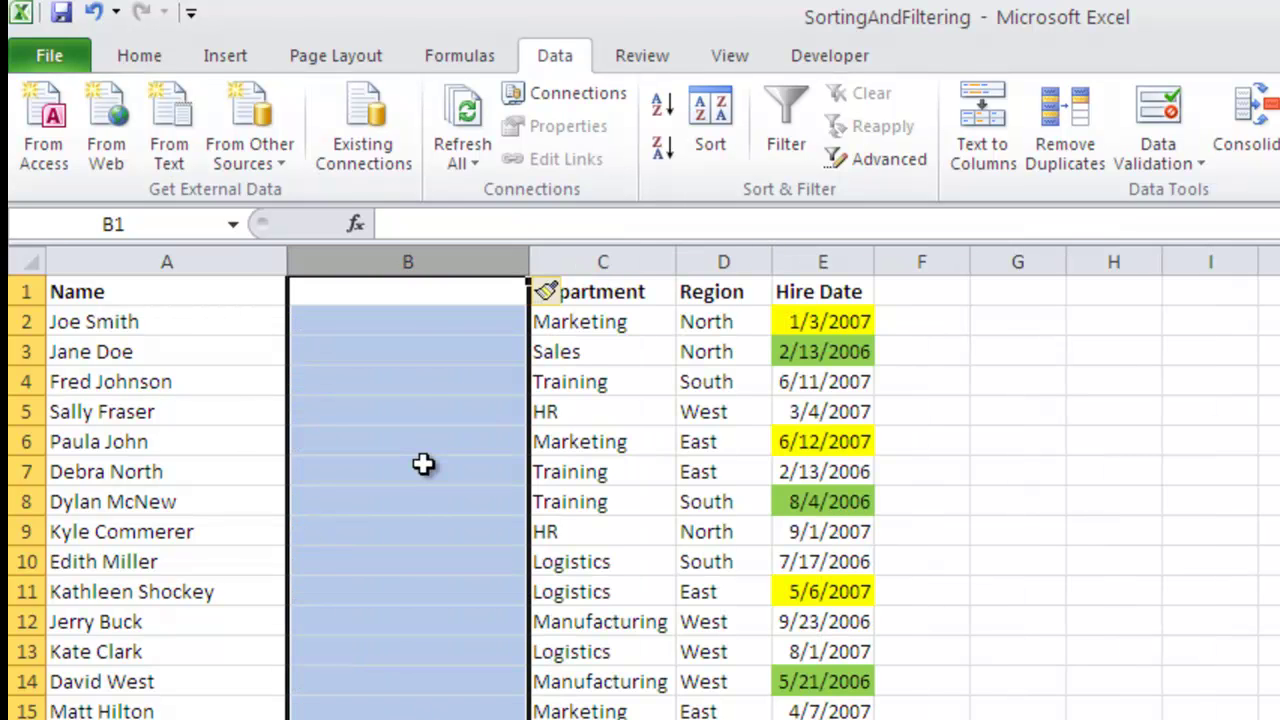
Head B1 'Last Name' and A1 'First Name', then select the full names in column A.
{"action": "left_click", "coordinate": [386, 290]}
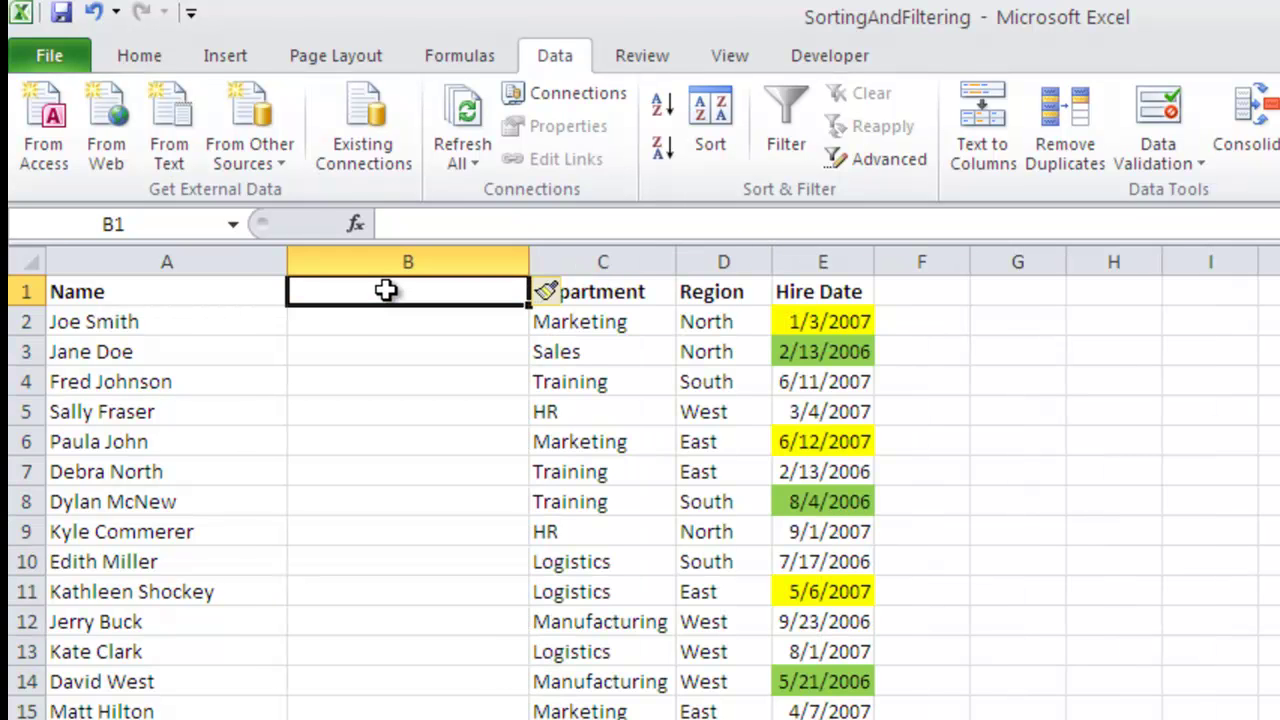
{"action": "type", "text": "Last Name"}
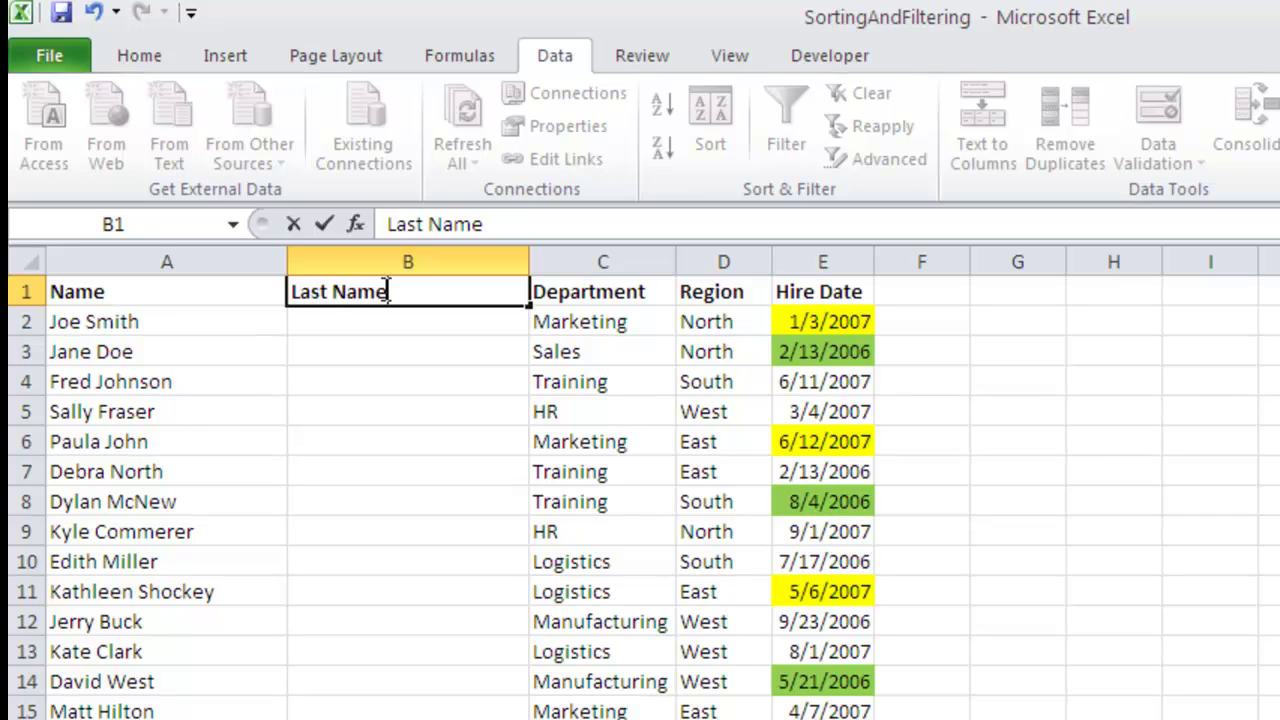
{"action": "key", "text": "Left"}
{"action": "type", "text": "F"}
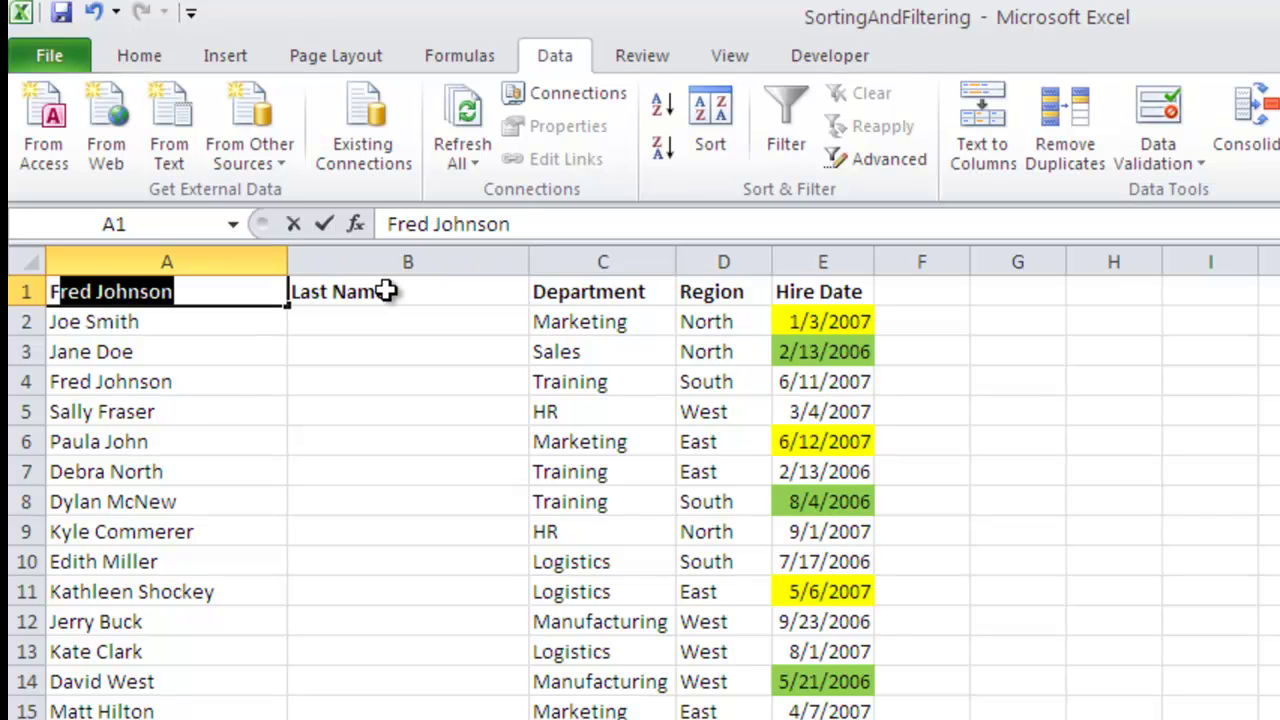
{"action": "type", "text": "irst Name"}
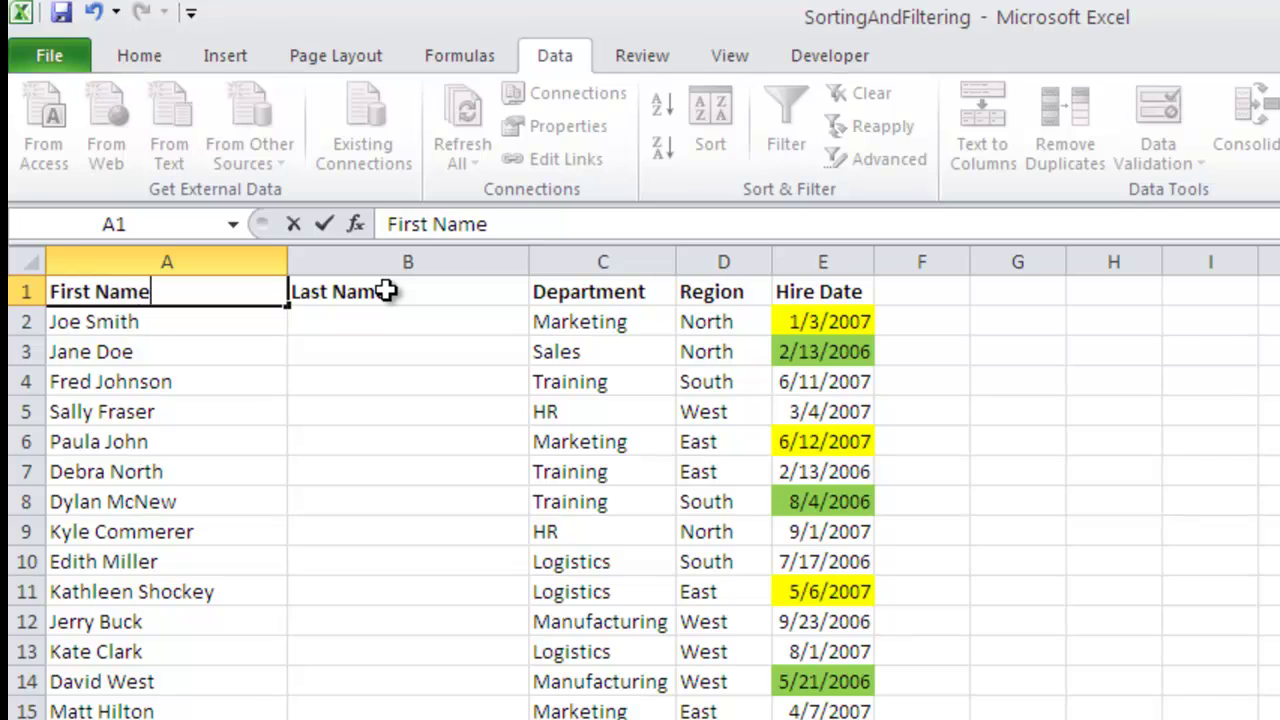
{"action": "key", "text": "Right"}
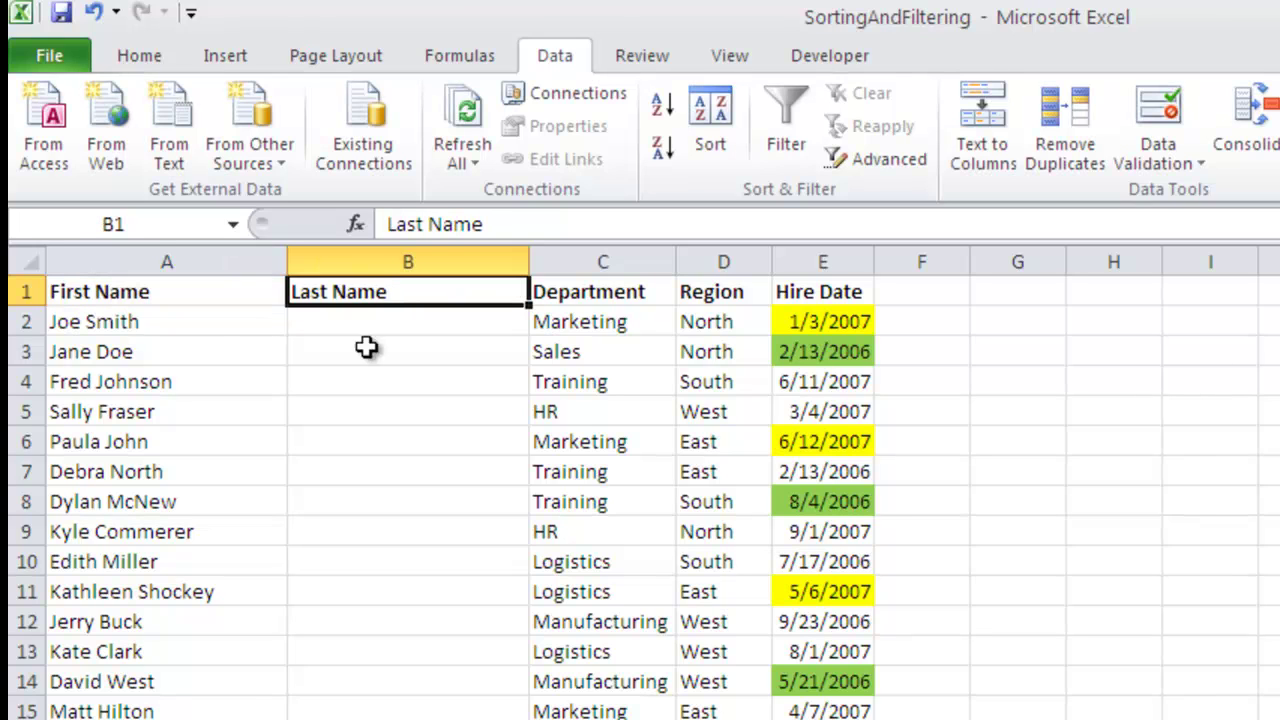
{"action": "left_click_drag", "start_coordinate": [220, 323], "coordinate": [205, 719]}
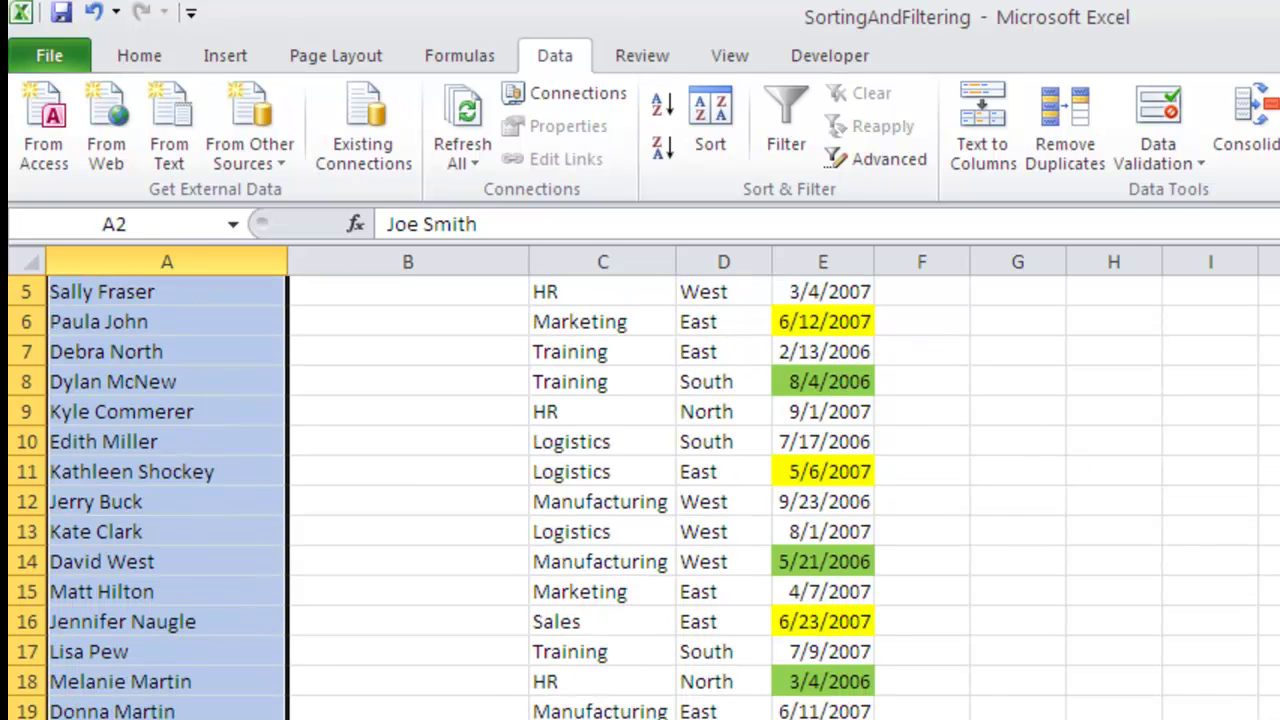
{"action": "scroll", "coordinate": [446, 497], "scroll_direction": "up", "scroll_amount": 2}
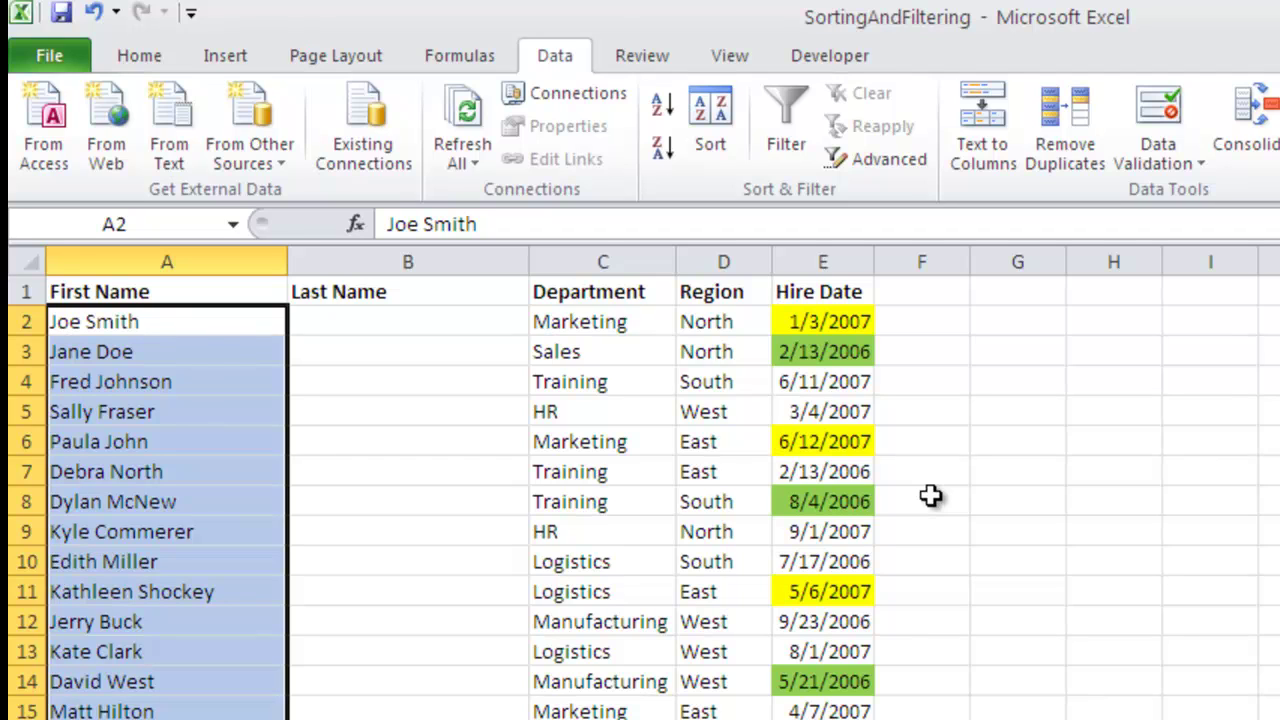
Run Text to Columns on the names as Delimited, with Space ticked as the delimiter.
{"action": "left_click", "coordinate": [961, 132]}
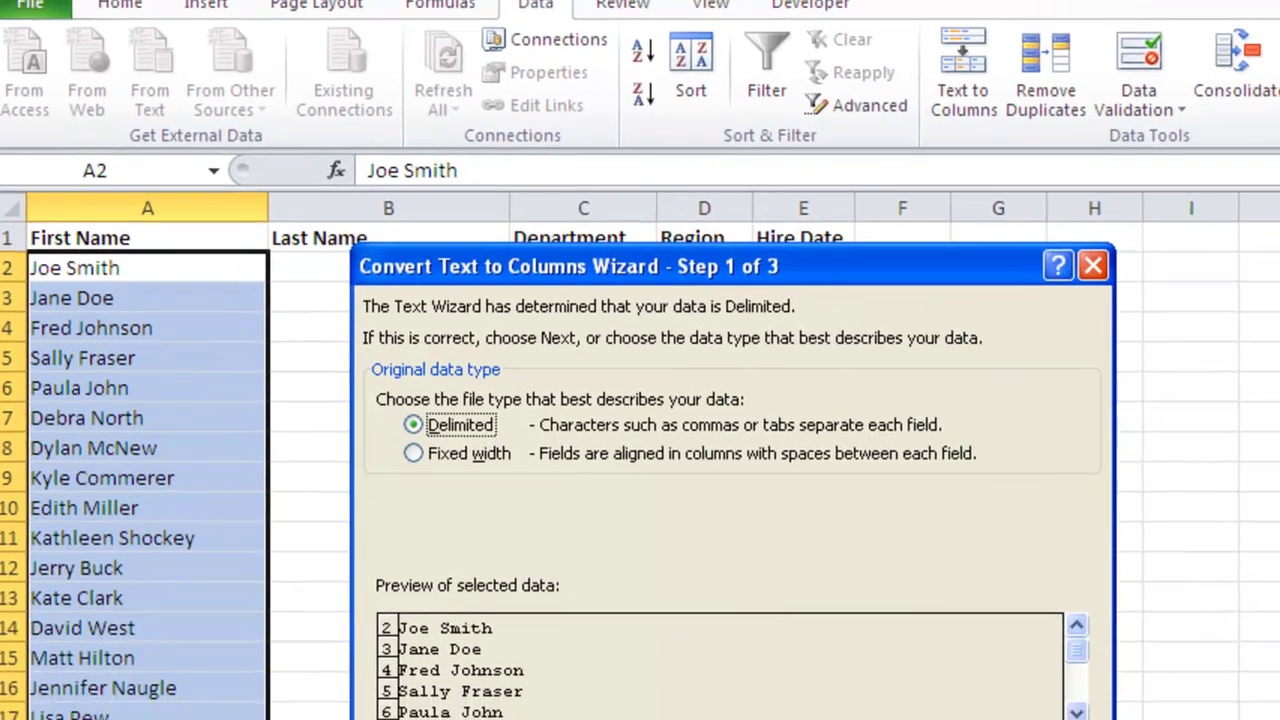
{"action": "left_click", "coordinate": [916, 719]}
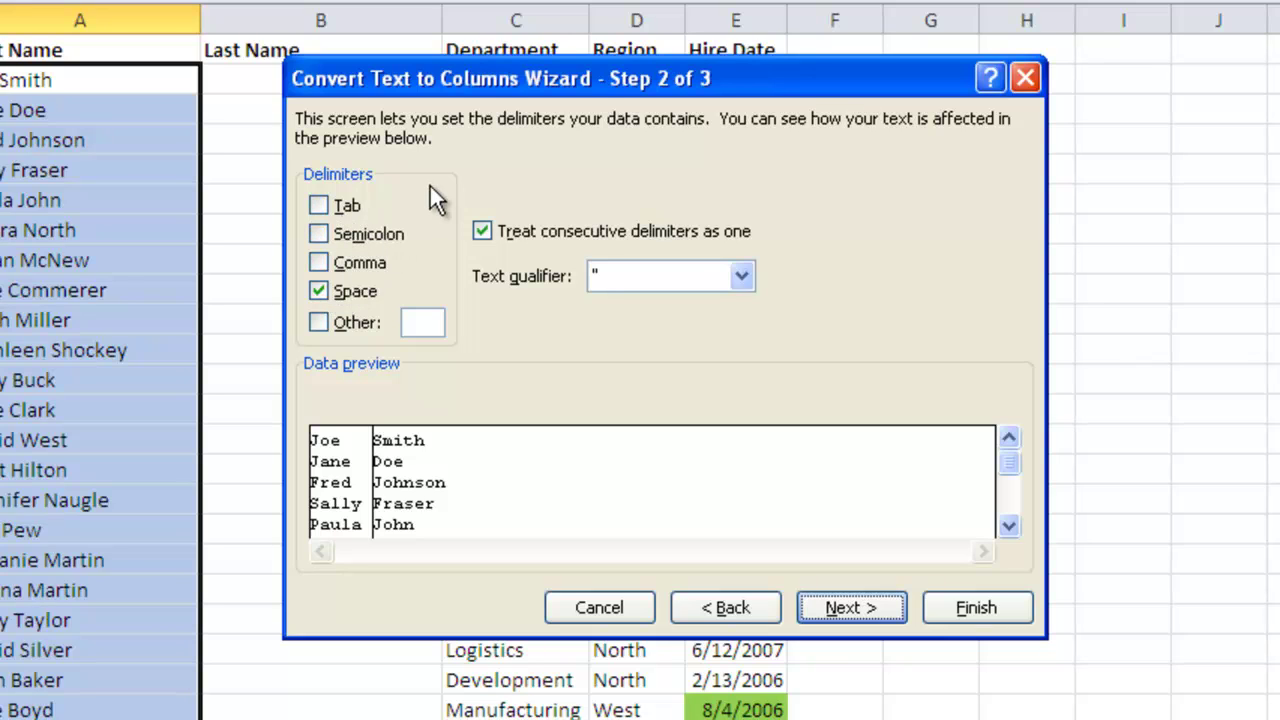
{"action": "left_click", "coordinate": [325, 208]}
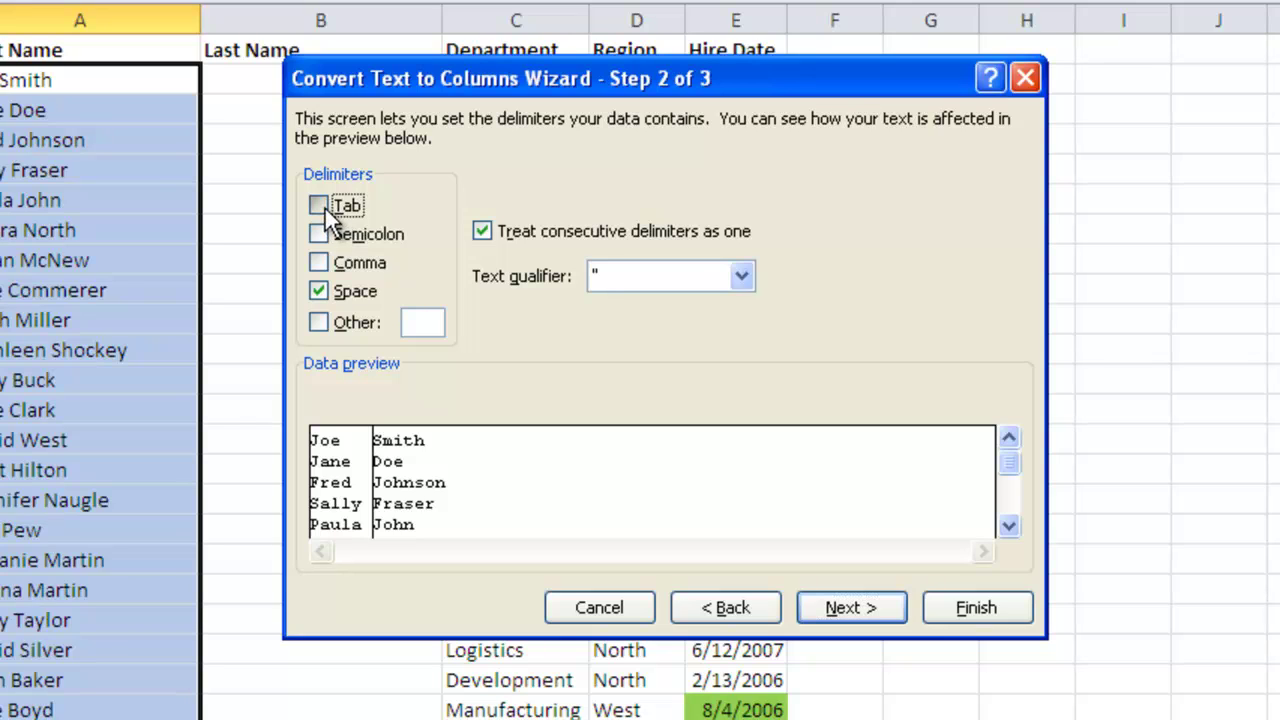
{"action": "left_click", "coordinate": [321, 287]}
{"action": "left_click", "coordinate": [321, 287]}
Advance the wizard to step 3, keeping both columns in General format.
{"action": "left_click", "coordinate": [836, 603]}
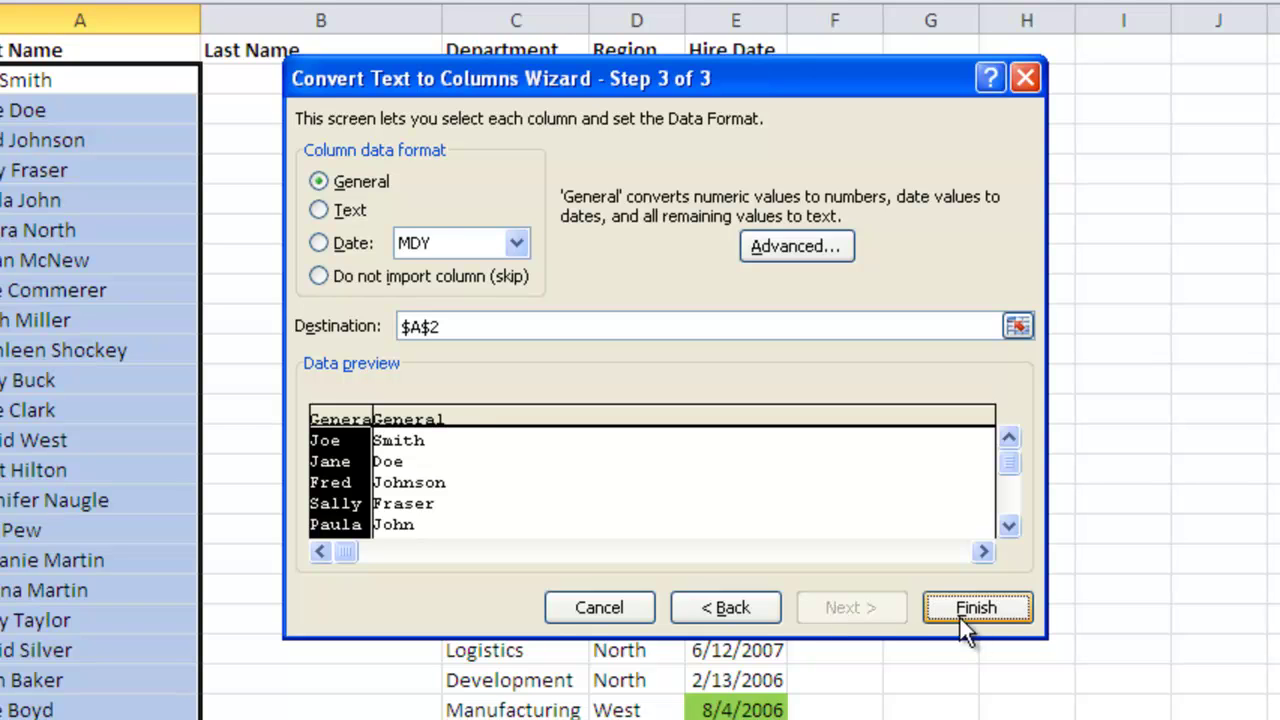
Complete the split into first and last names, then select a Last Name cell.
{"action": "left_click", "coordinate": [999, 610]}
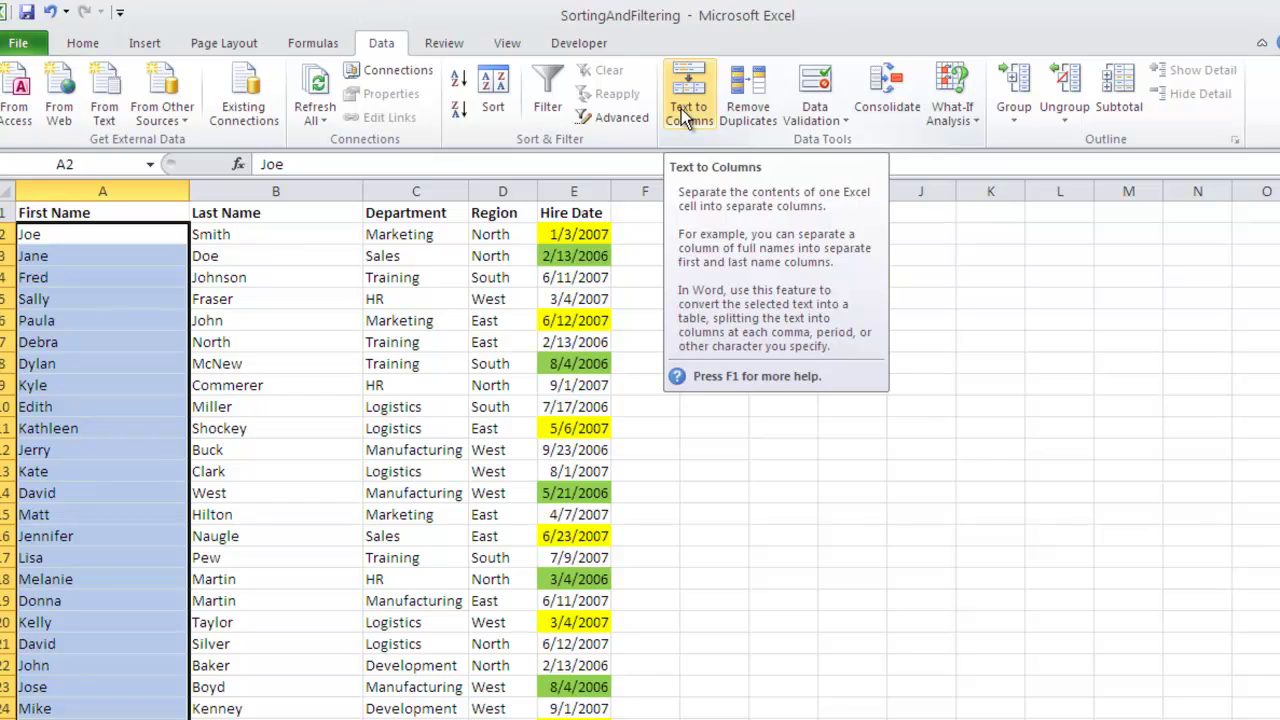
{"action": "left_click", "coordinate": [220, 277]}
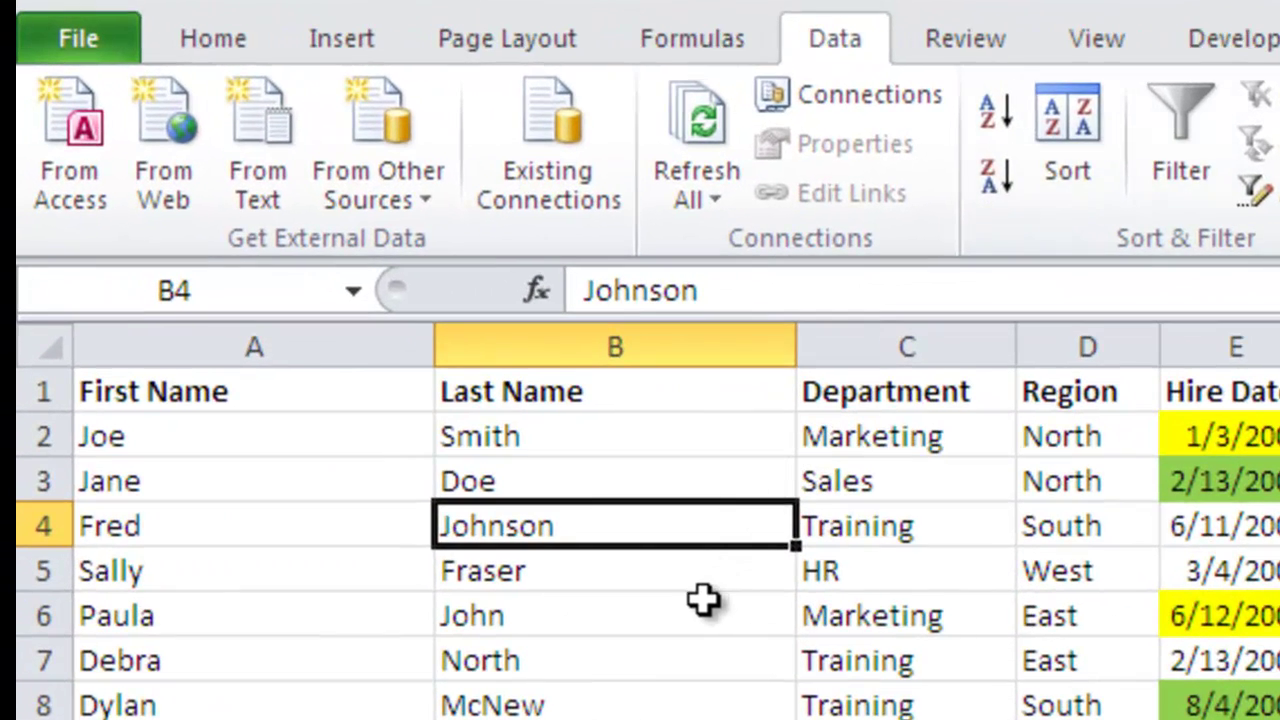
Sort employees by last name A to Z, try Z to A, then return to A to Z.
{"action": "left_click", "coordinate": [703, 600]}
{"action": "left_click", "coordinate": [677, 483]}
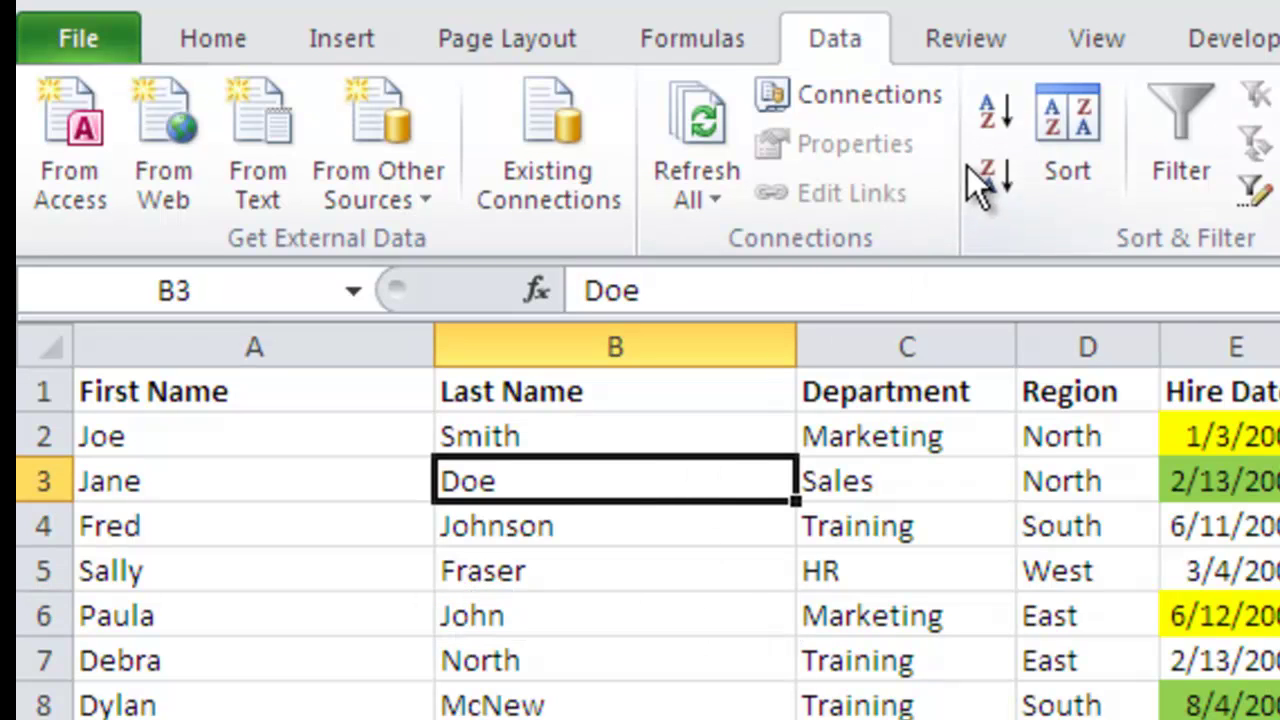
{"action": "left_click", "coordinate": [978, 133]}
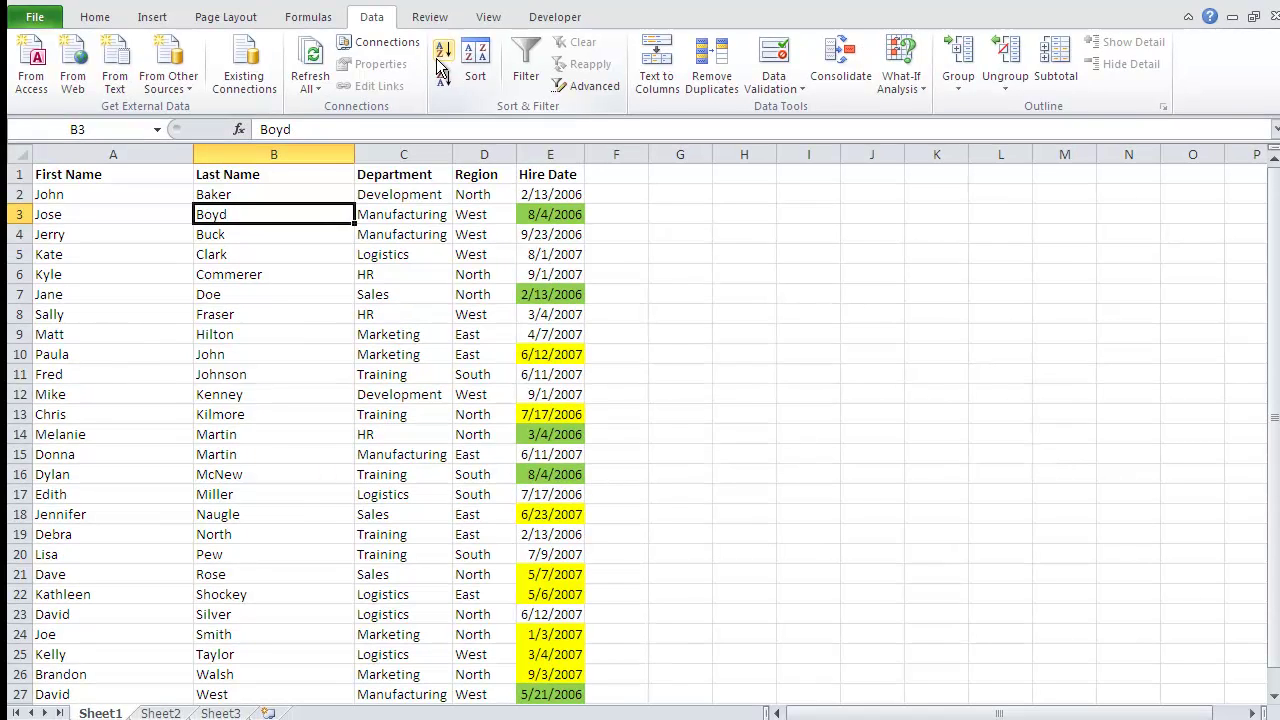
{"action": "left_click", "coordinate": [441, 84]}
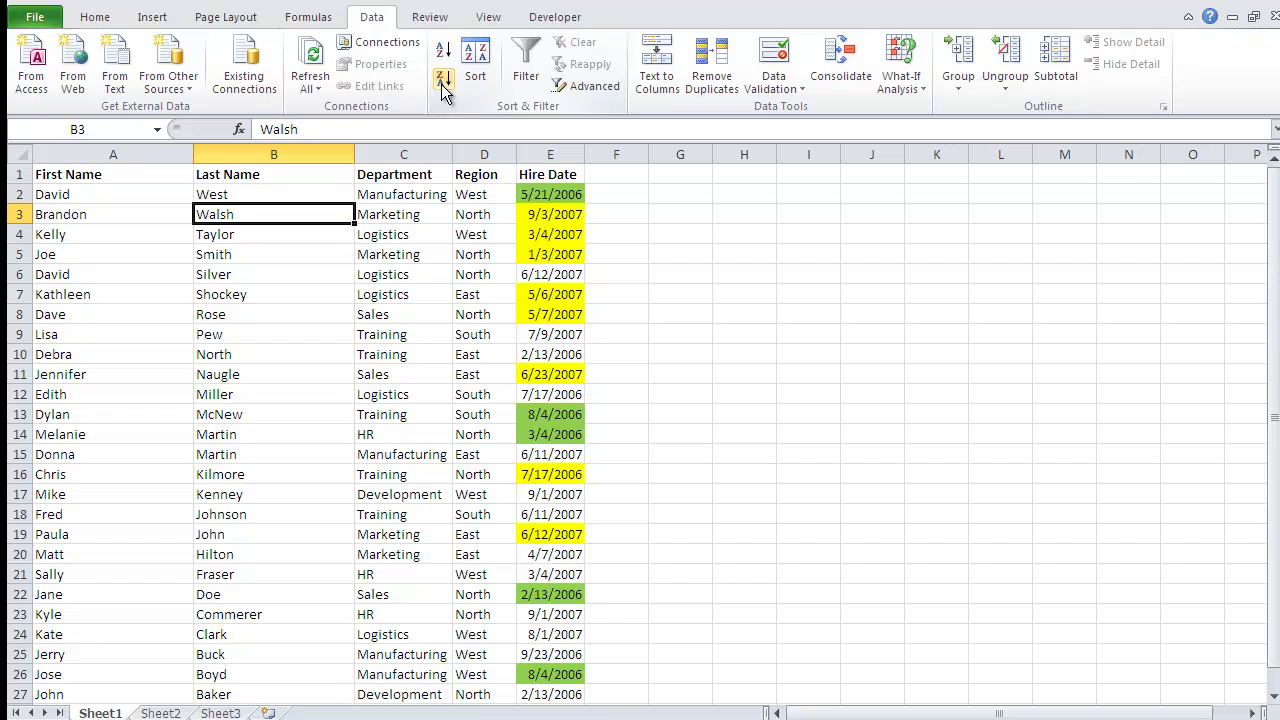
{"action": "left_click", "coordinate": [444, 60]}
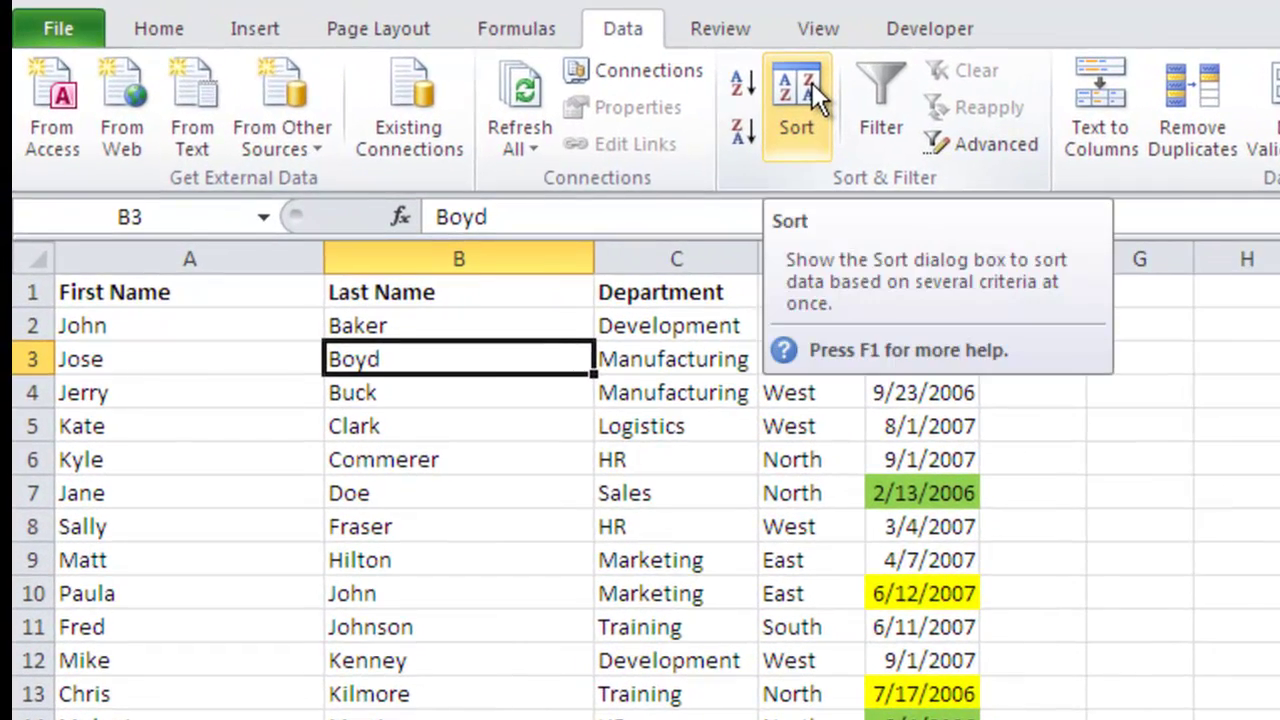
In the Sort dialog, sort by Department with Region as the second level.
{"action": "left_click", "coordinate": [811, 82]}
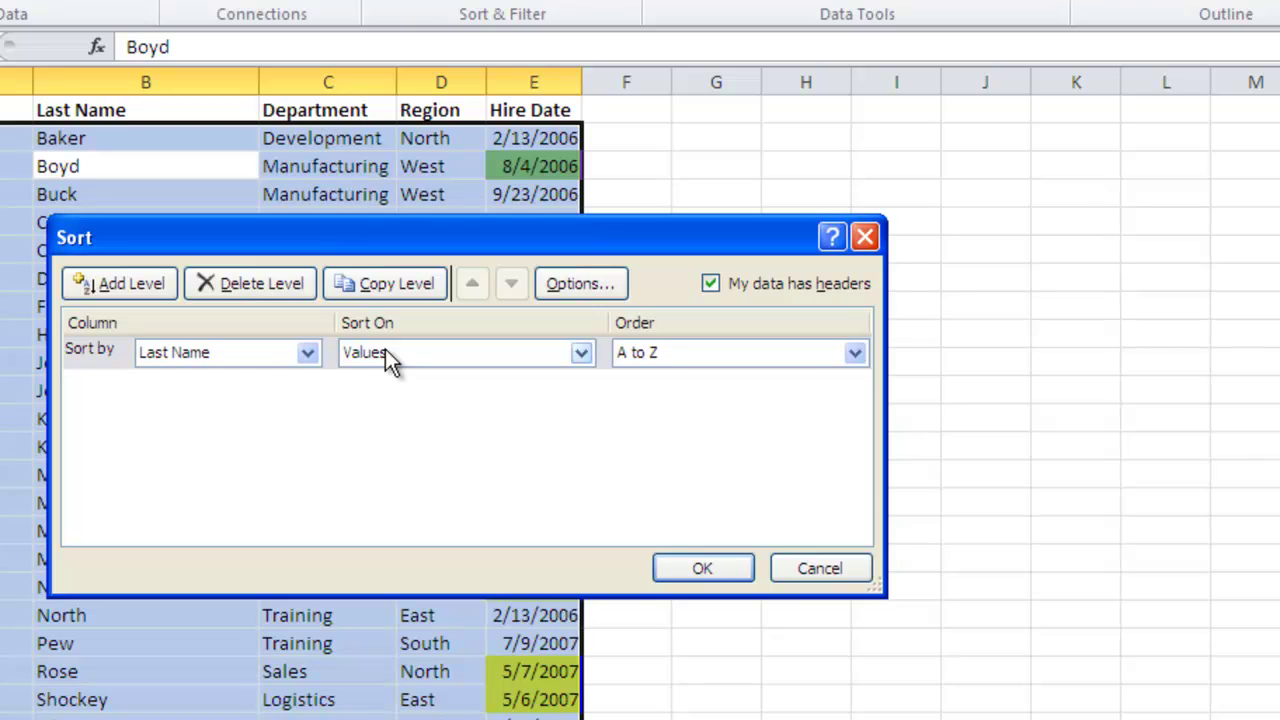
{"action": "left_click", "coordinate": [310, 354]}
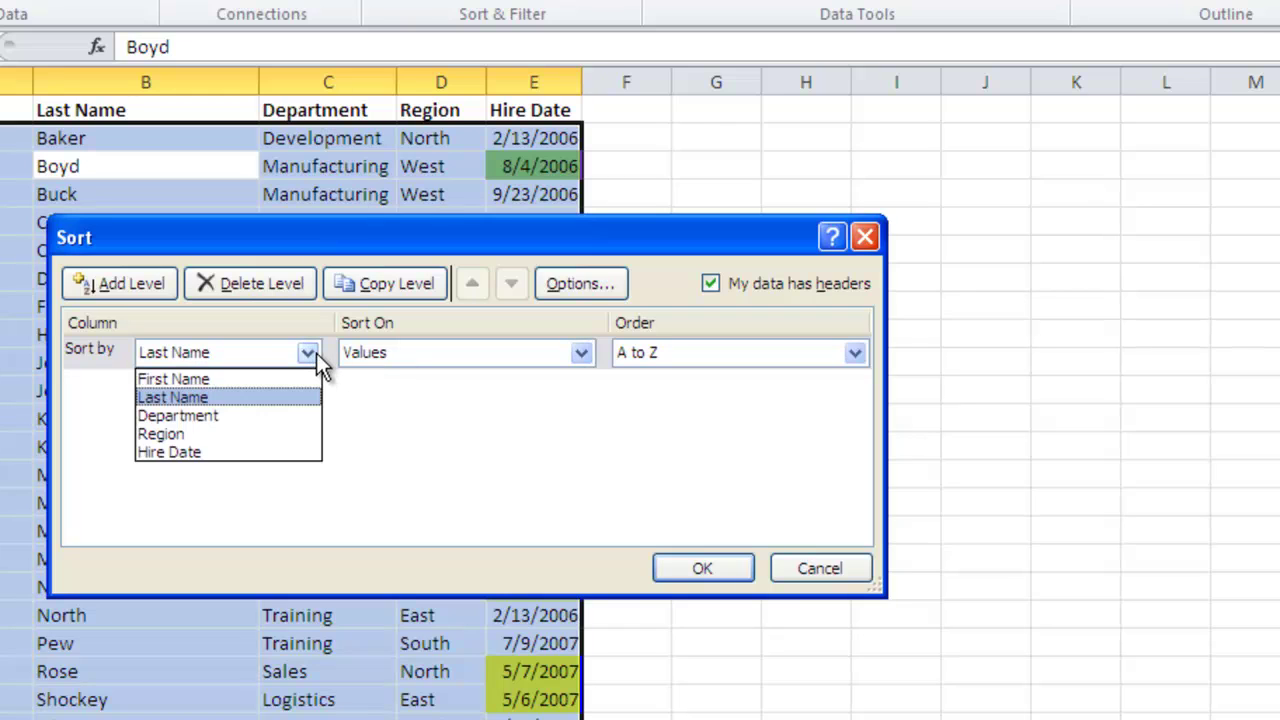
{"action": "left_click", "coordinate": [298, 413]}
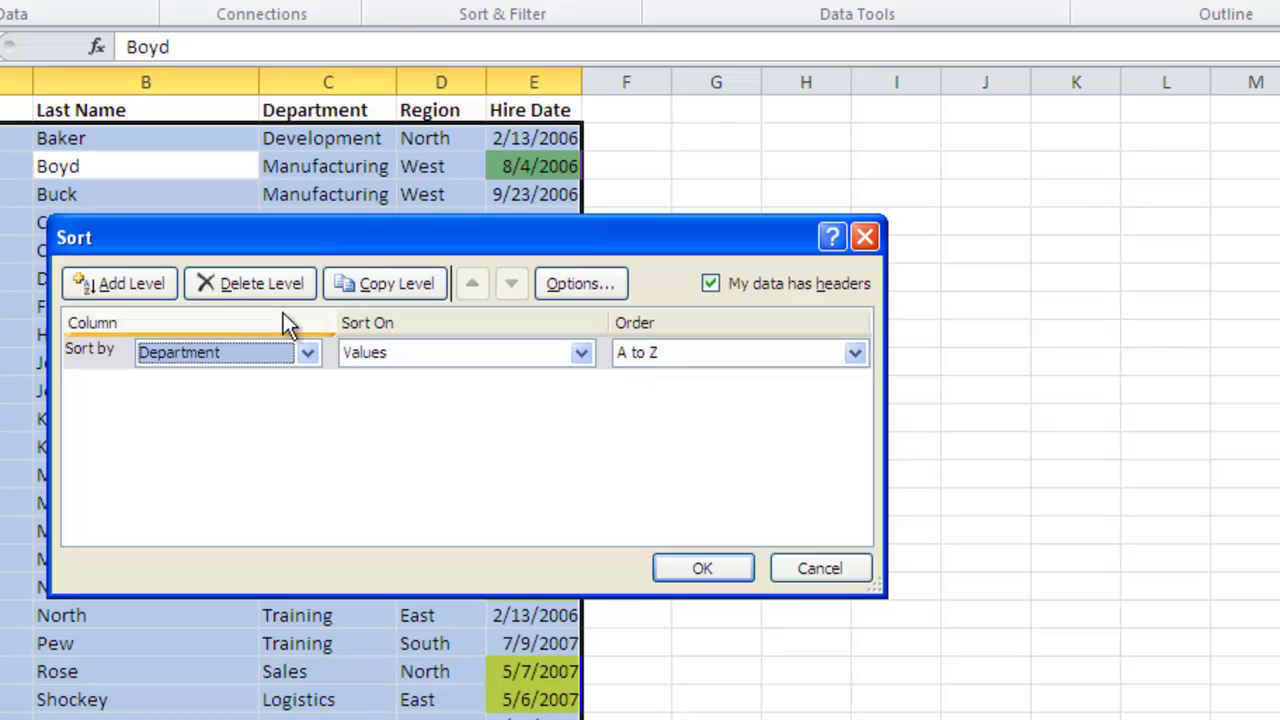
{"action": "left_click", "coordinate": [161, 290]}
{"action": "left_click", "coordinate": [307, 386]}
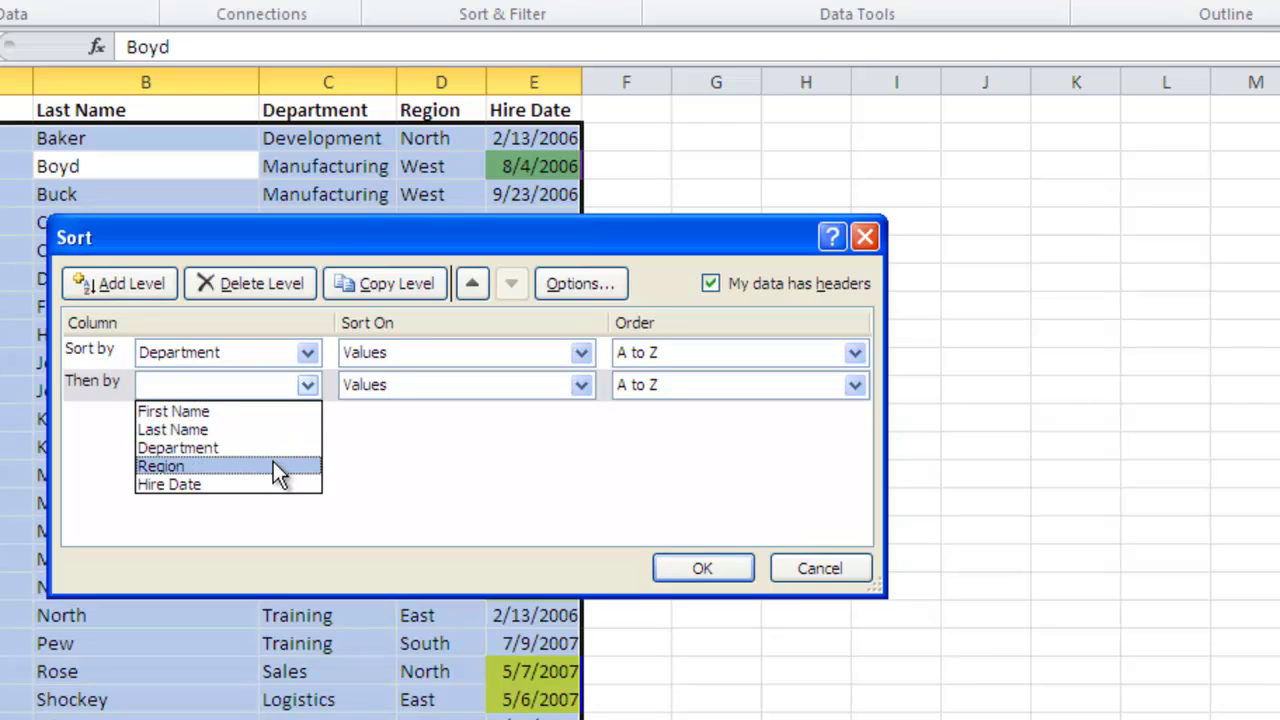
{"action": "left_click", "coordinate": [273, 466]}
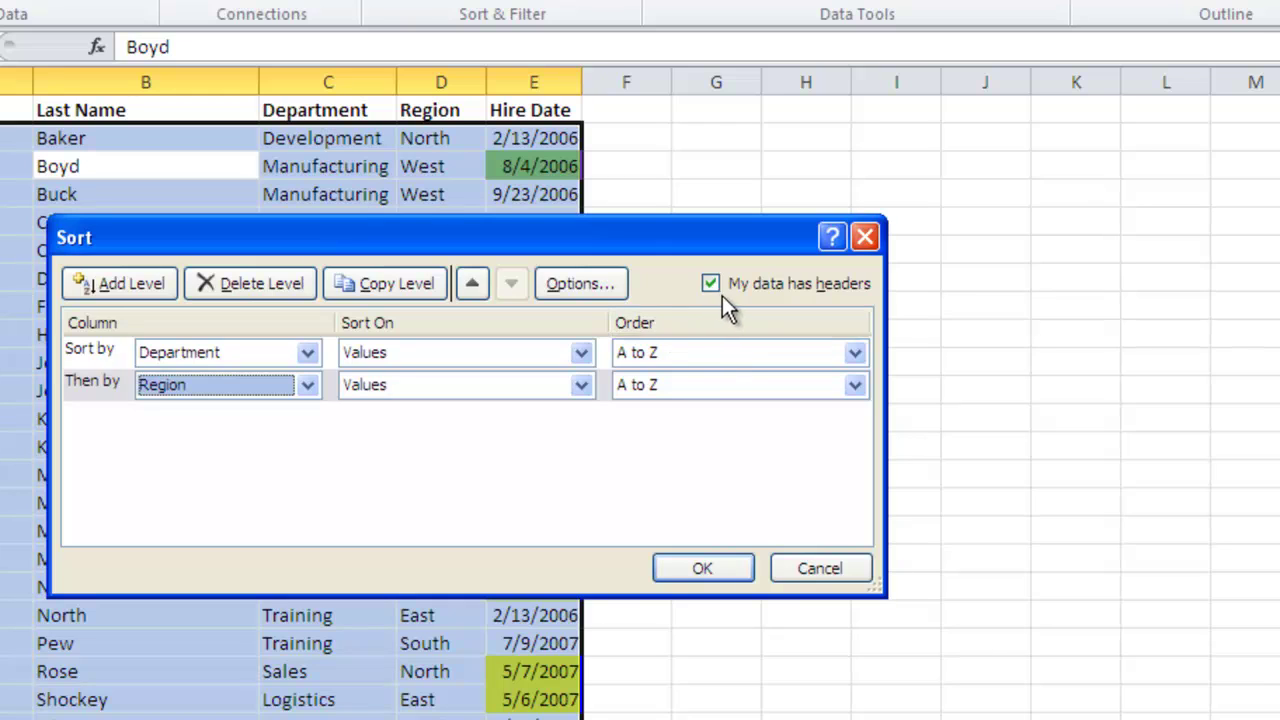
Delete the empty third sort level that caused an error and apply the sort.
{"action": "left_click", "coordinate": [153, 285]}
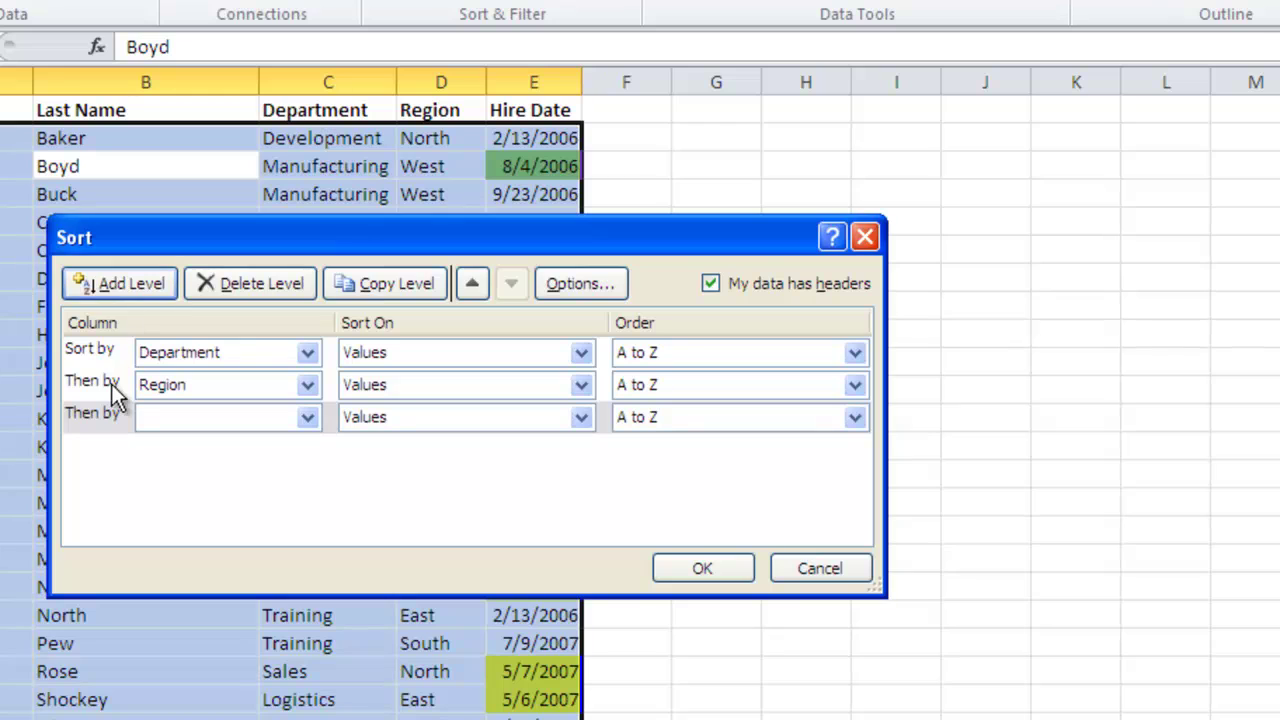
{"action": "left_click", "coordinate": [719, 574]}
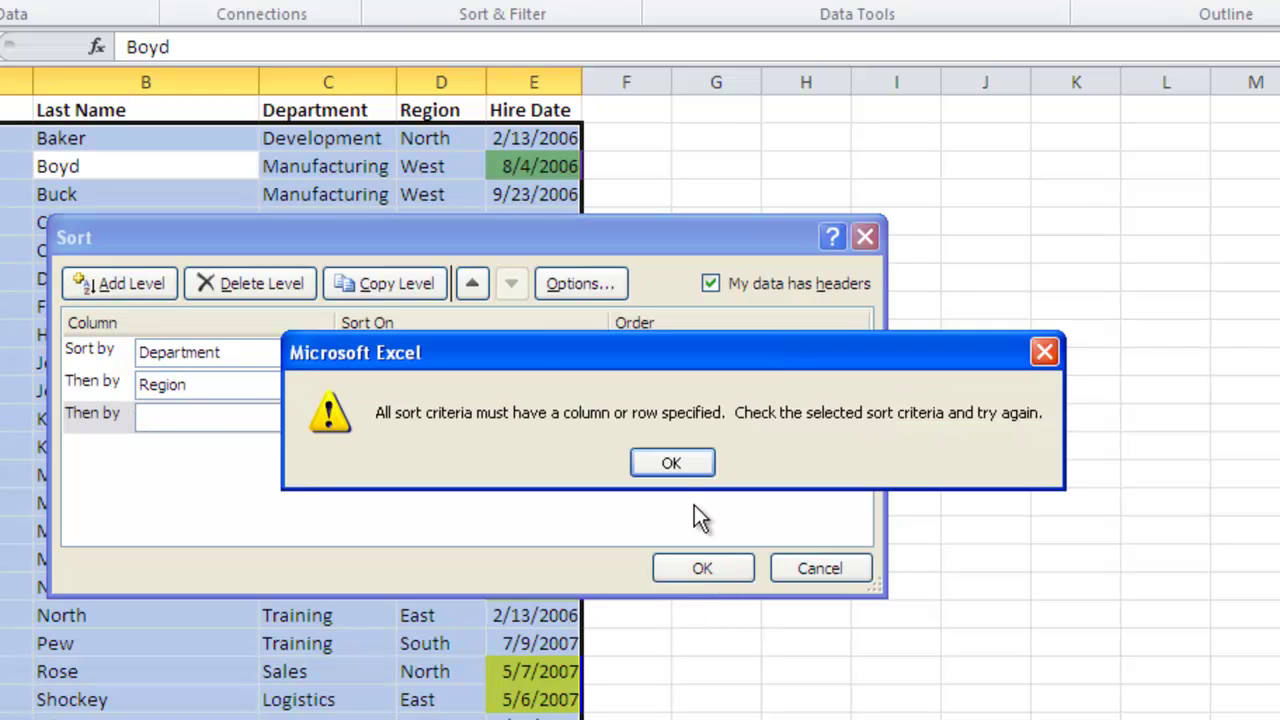
{"action": "left_click", "coordinate": [684, 466]}
{"action": "left_click", "coordinate": [110, 415]}
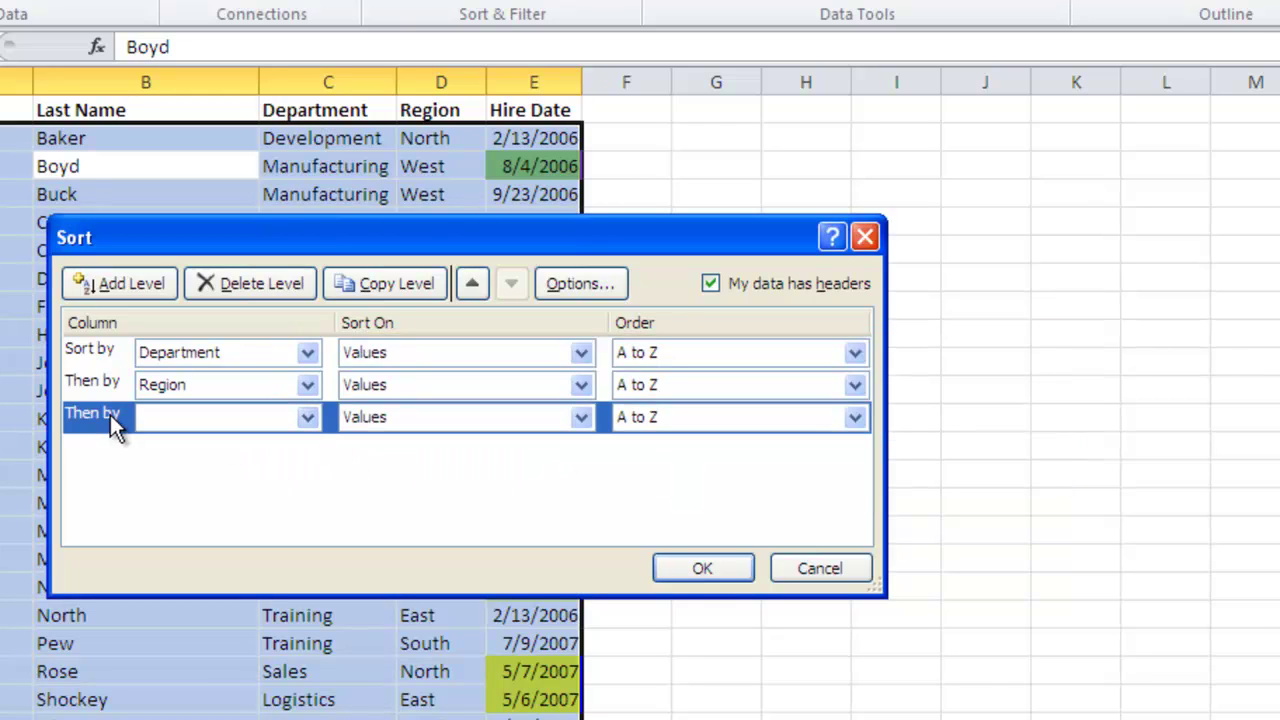
{"action": "left_click", "coordinate": [222, 290]}
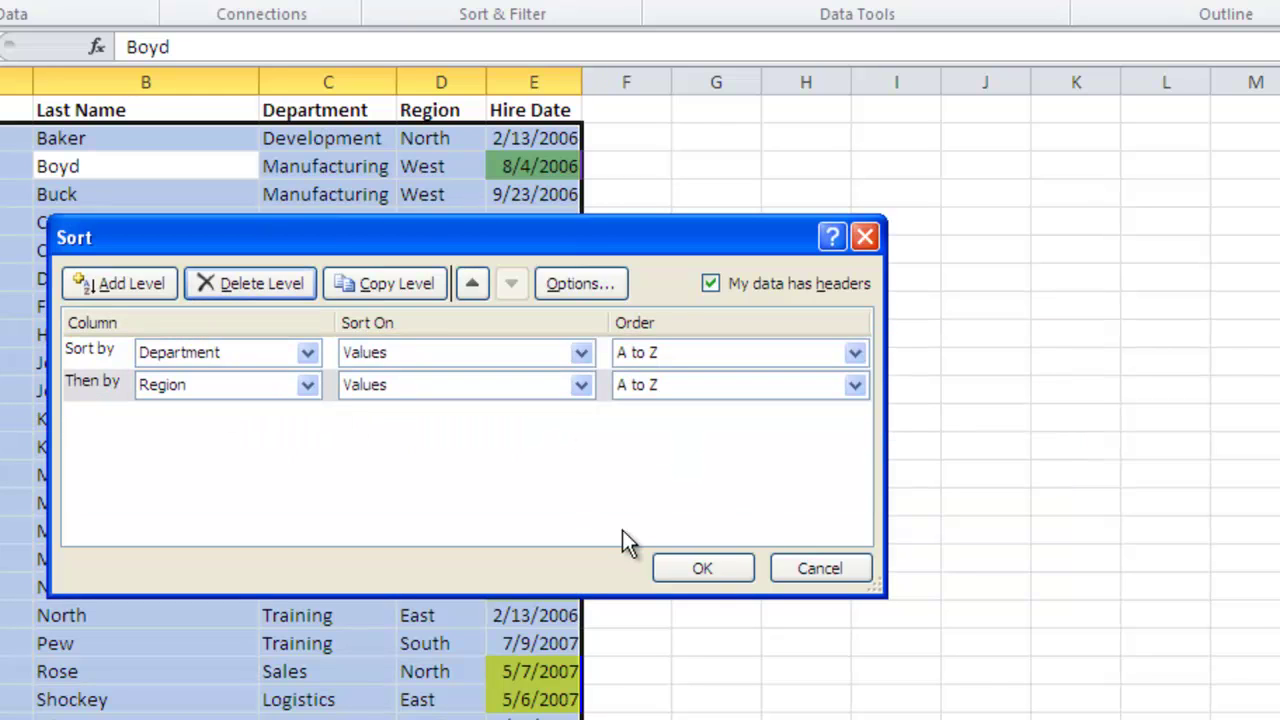
{"action": "left_click", "coordinate": [670, 568]}
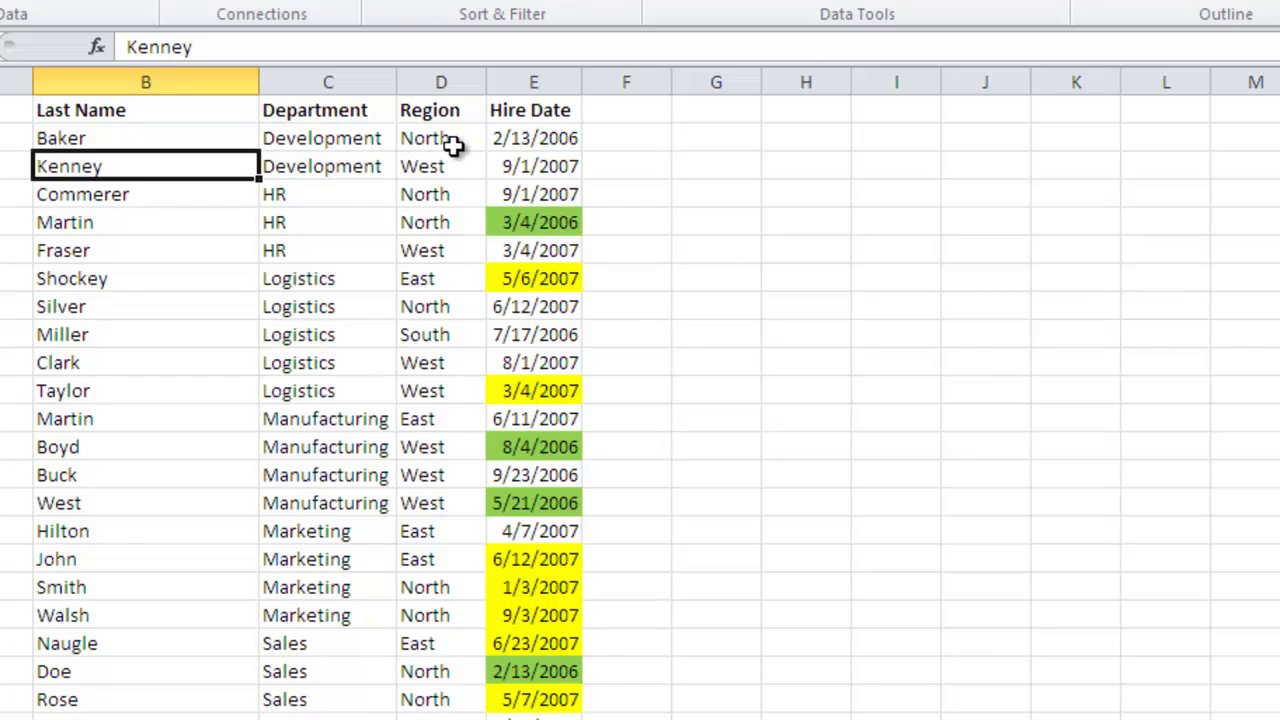
{"action": "left_click", "coordinate": [306, 284]}
{"action": "left_click_drag", "start_coordinate": [306, 284], "coordinate": [415, 385]}
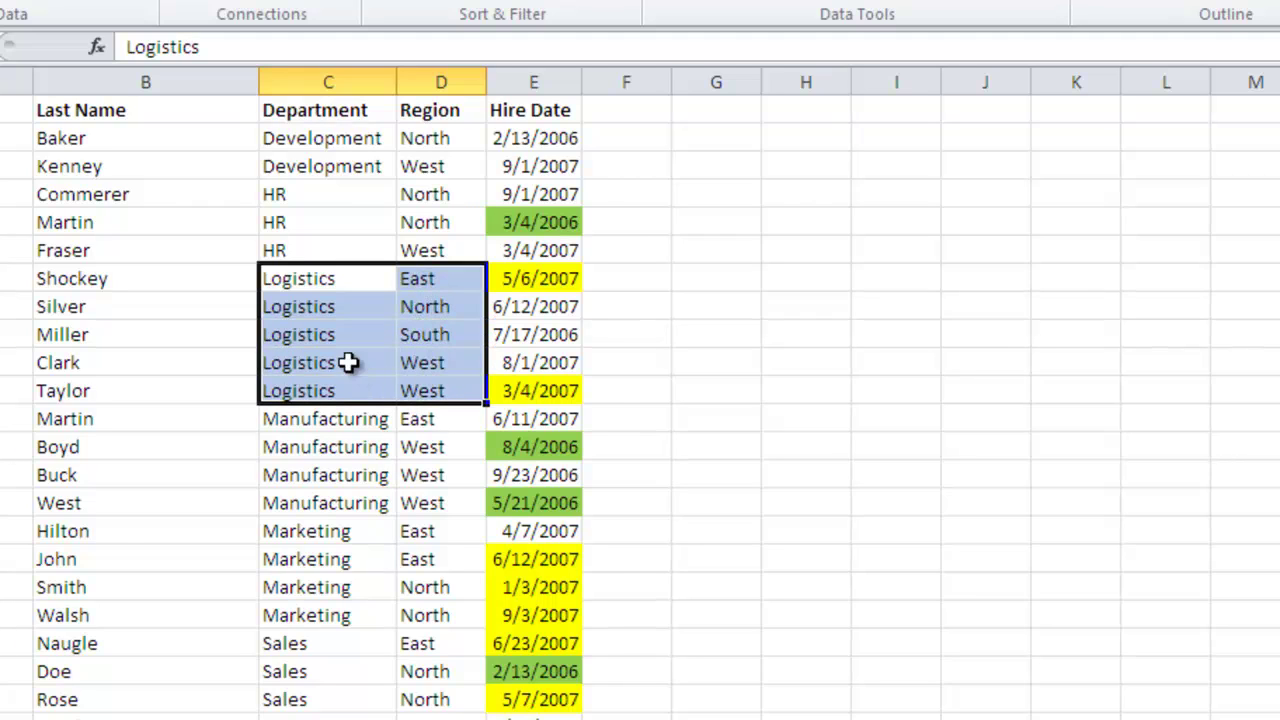
{"action": "left_click", "coordinate": [336, 200]}
{"action": "left_click", "coordinate": [520, 166]}
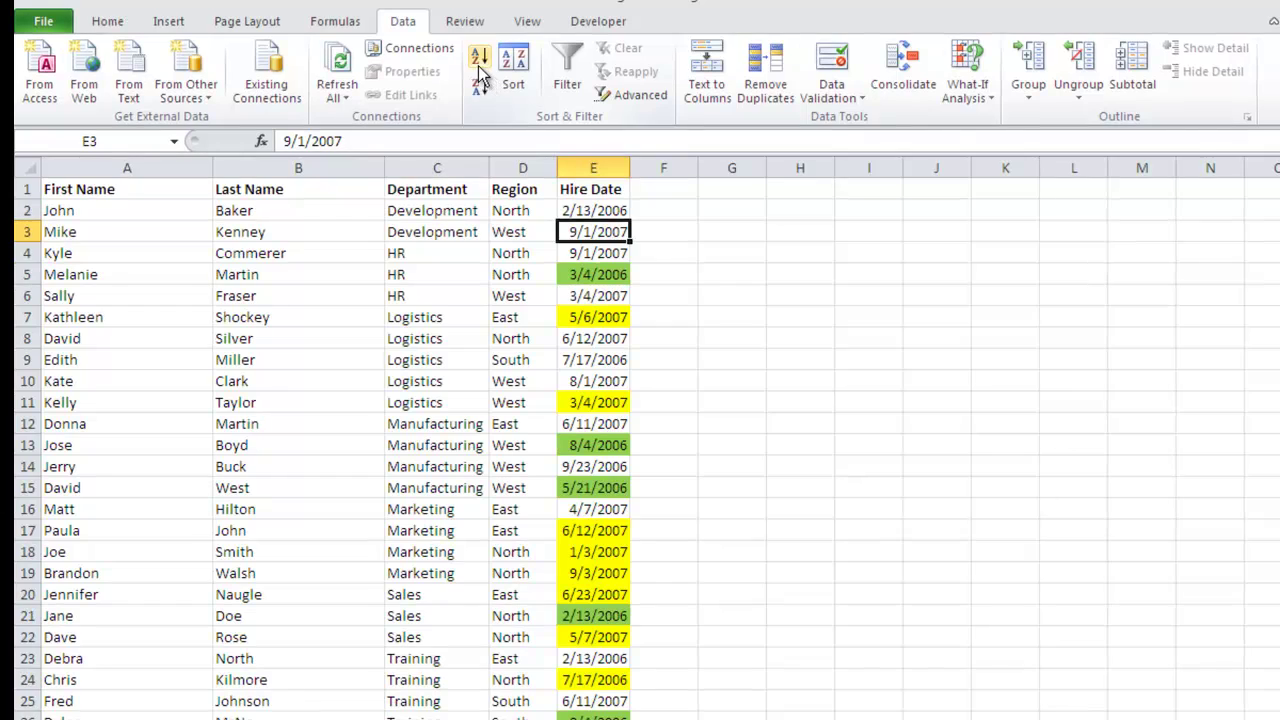
Sort by Hire Date oldest first, flip to newest first, then back to oldest first.
{"action": "left_click", "coordinate": [479, 66]}
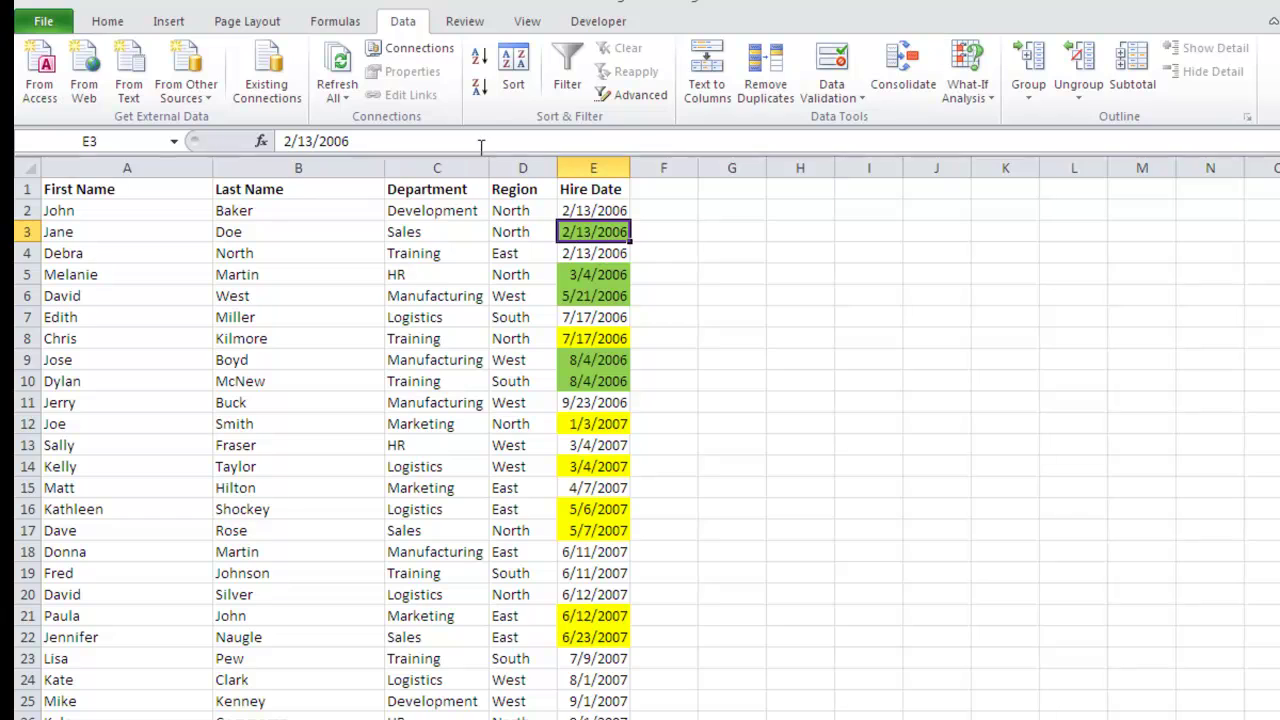
{"action": "left_click", "coordinate": [479, 88]}
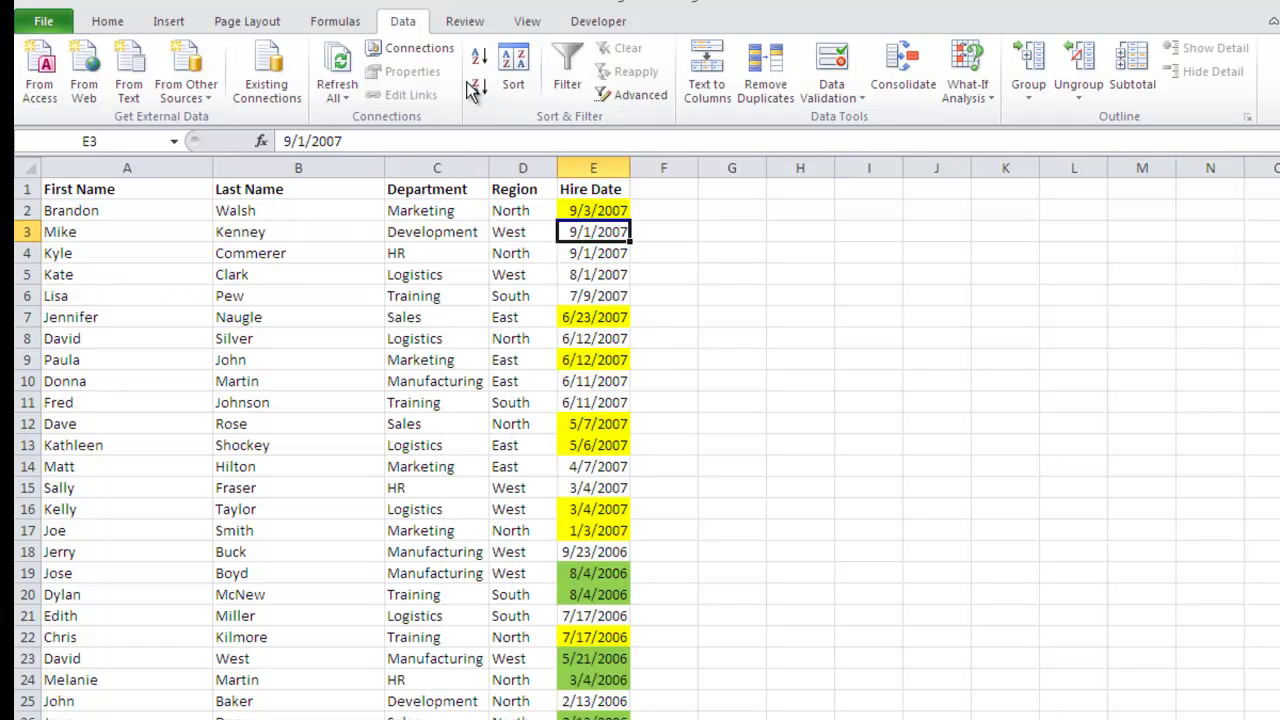
{"action": "left_click", "coordinate": [472, 64]}
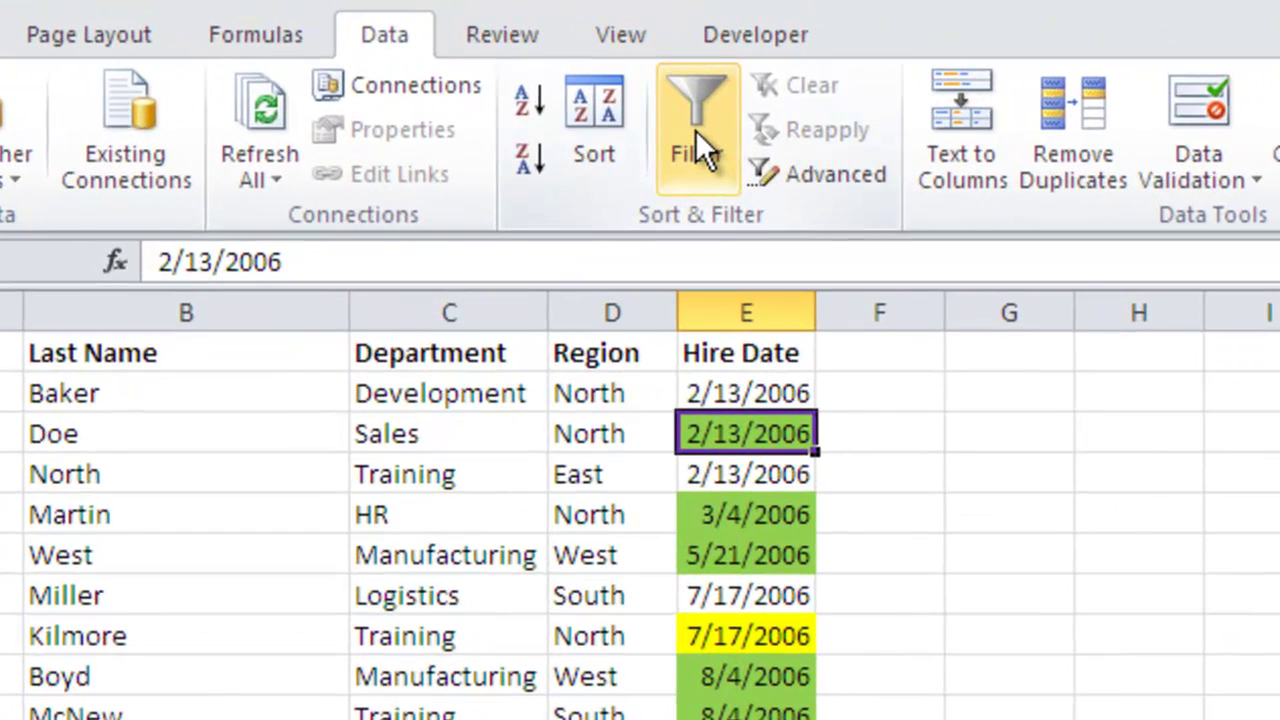
Turn on AutoFilter and show the Department column's filter choices.
{"action": "left_click", "coordinate": [697, 130]}
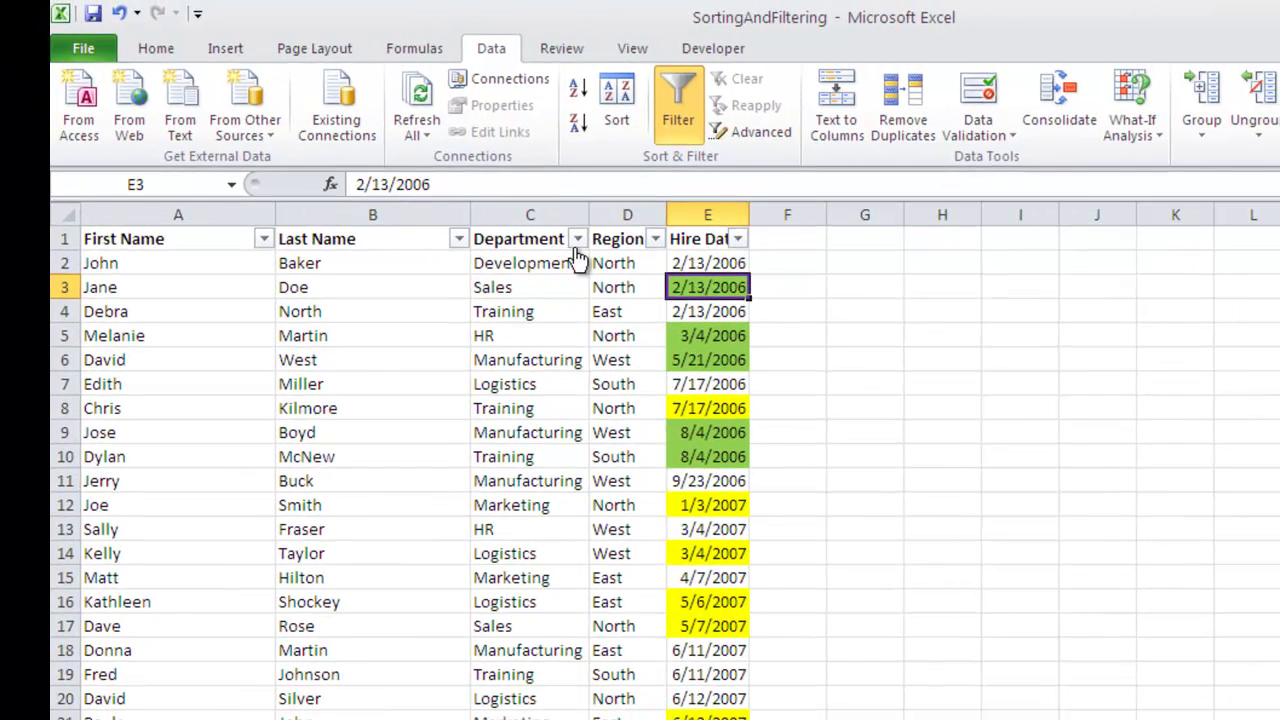
{"action": "left_click", "coordinate": [539, 345]}
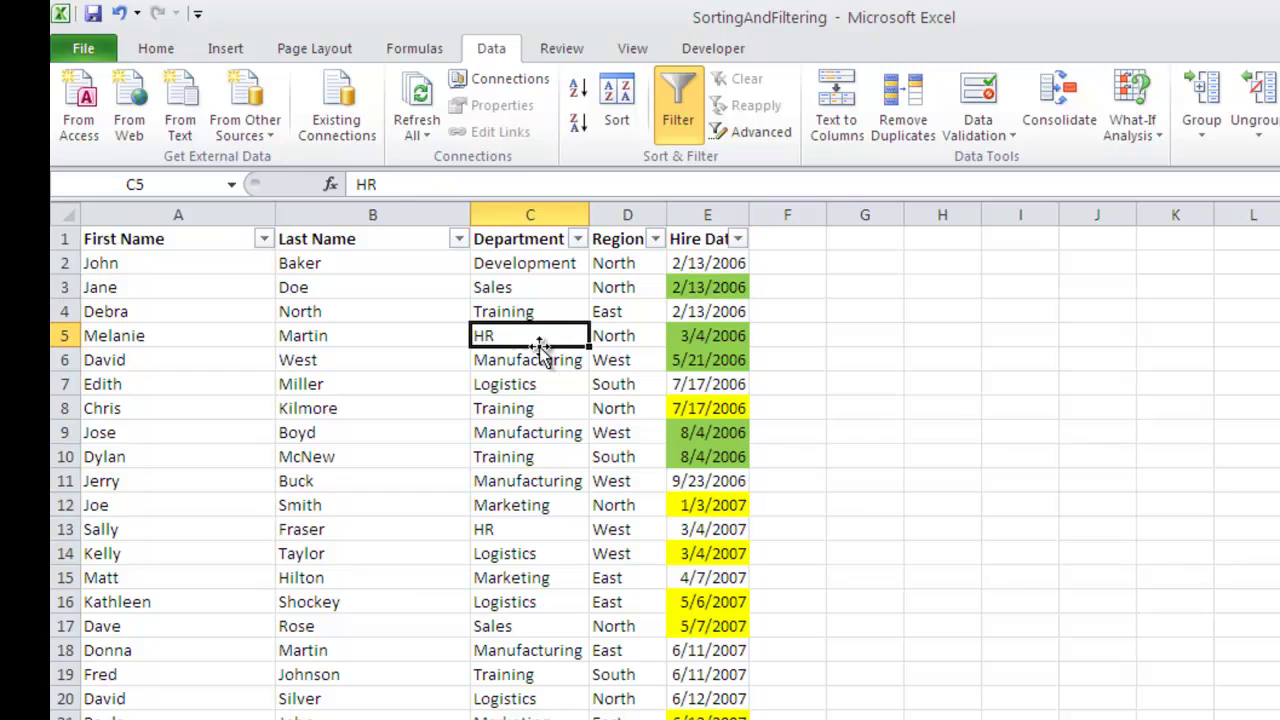
{"action": "left_click", "coordinate": [578, 256]}
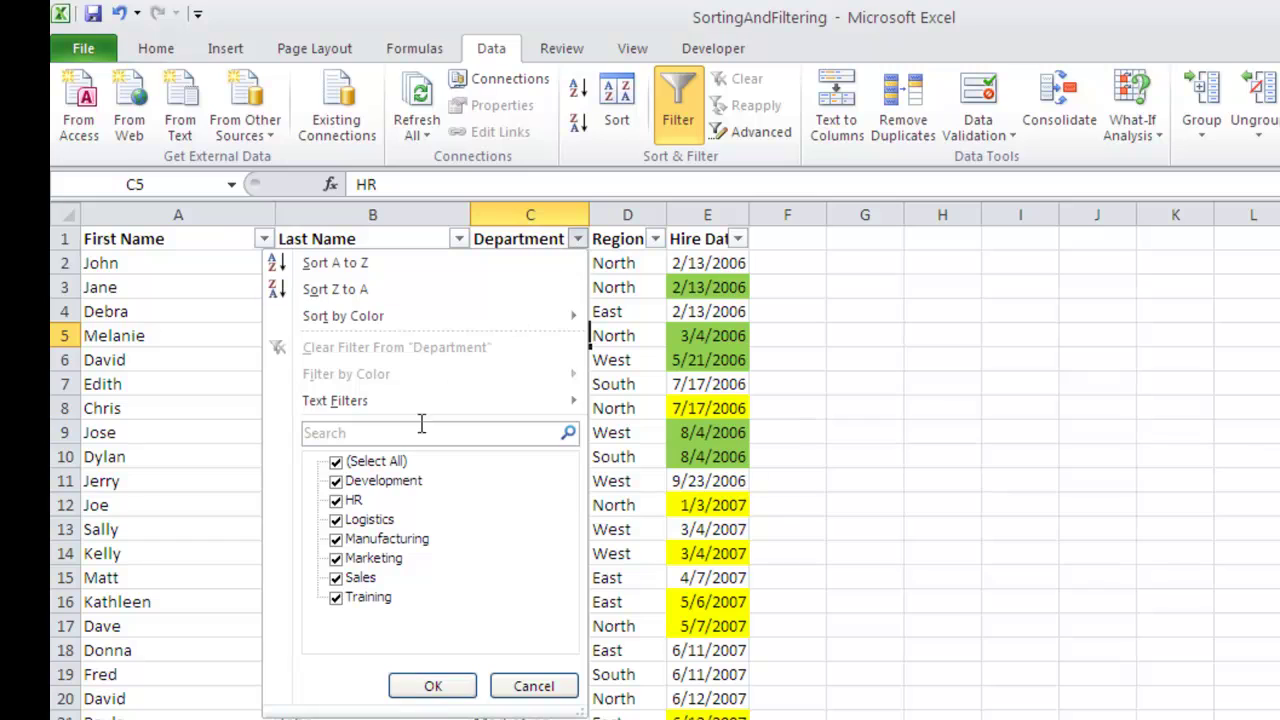
Filter Department to Logistics only, then add Training to the shown departments.
{"action": "left_click", "coordinate": [338, 463]}
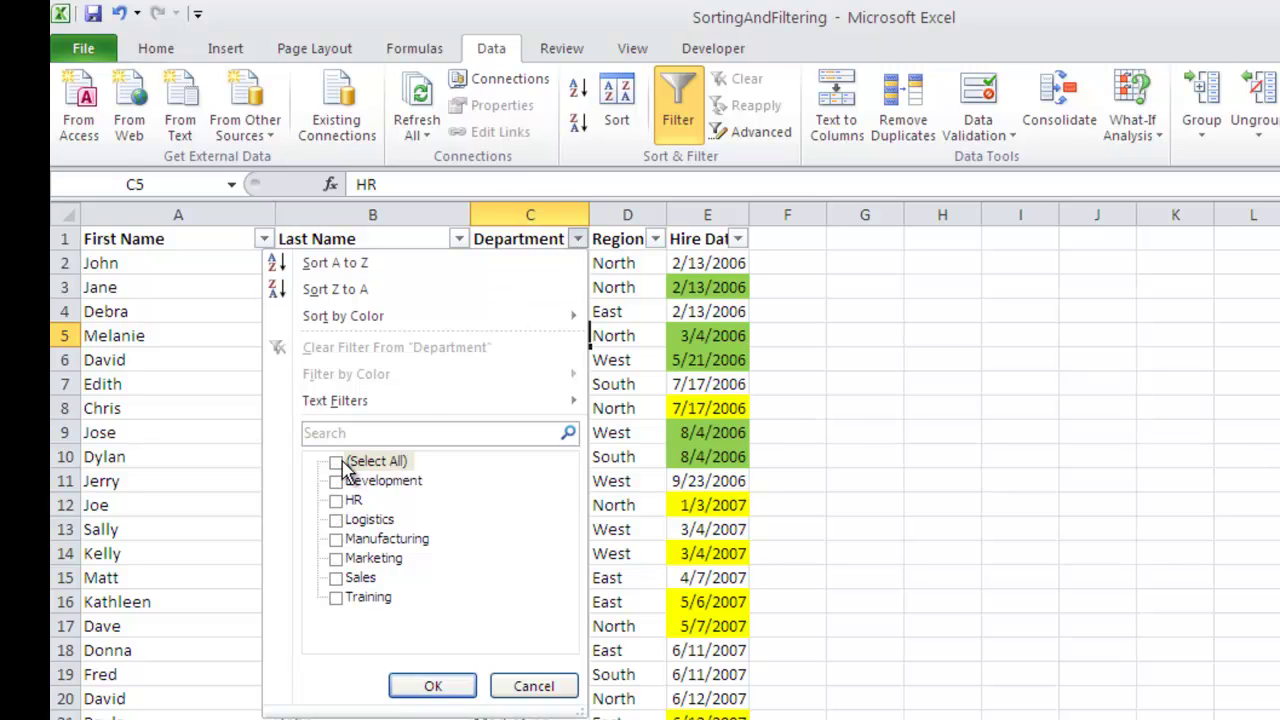
{"action": "left_click", "coordinate": [337, 520]}
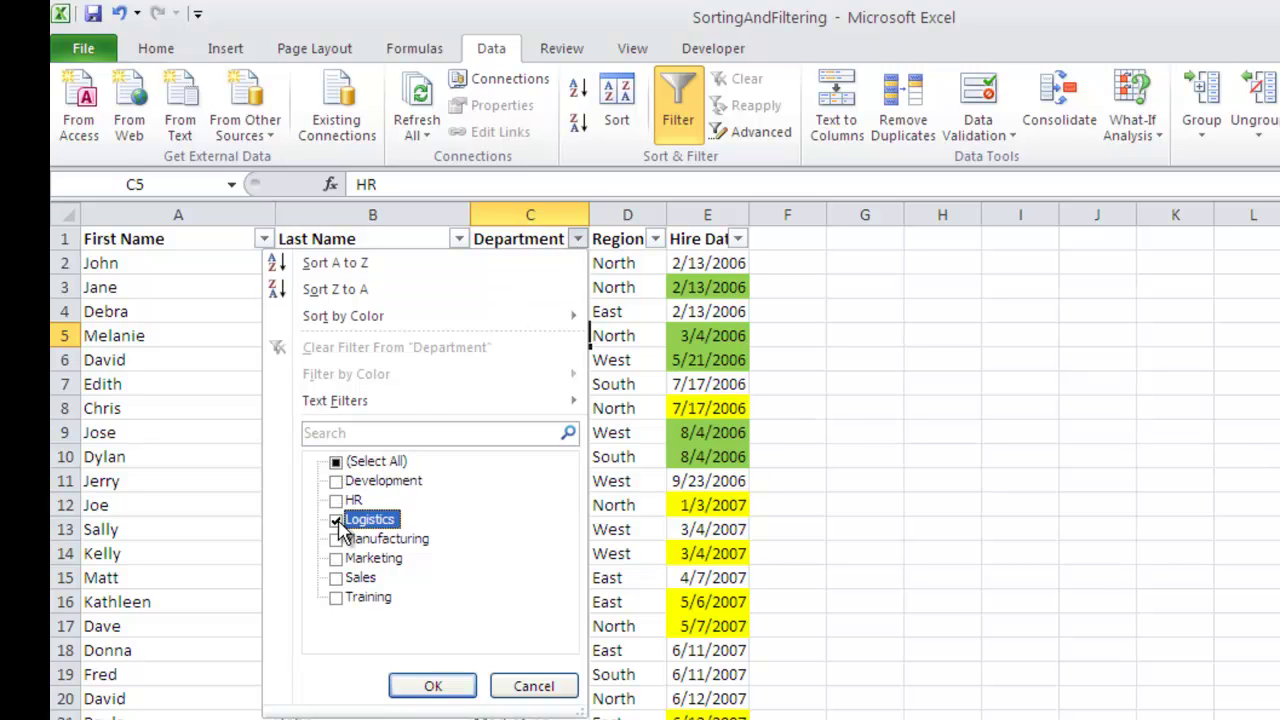
{"action": "left_click", "coordinate": [444, 688]}
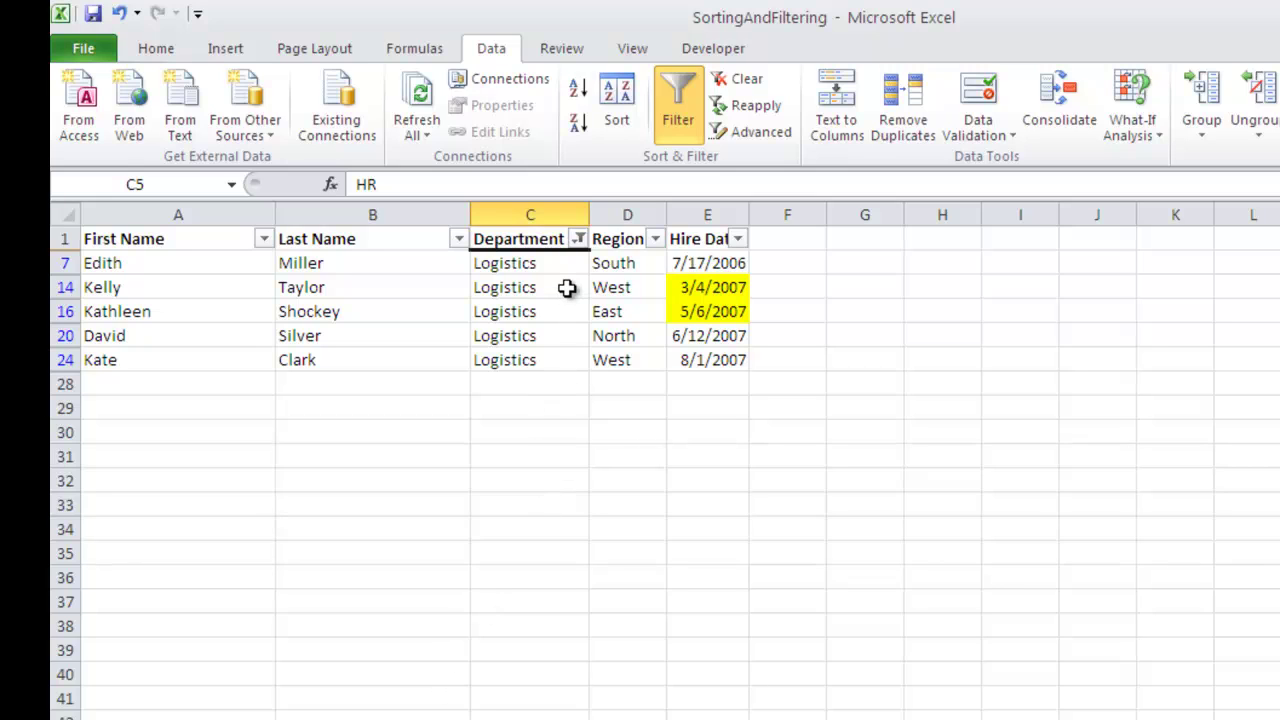
{"action": "left_click", "coordinate": [579, 240]}
{"action": "mouse_move", "coordinate": [445, 402]}
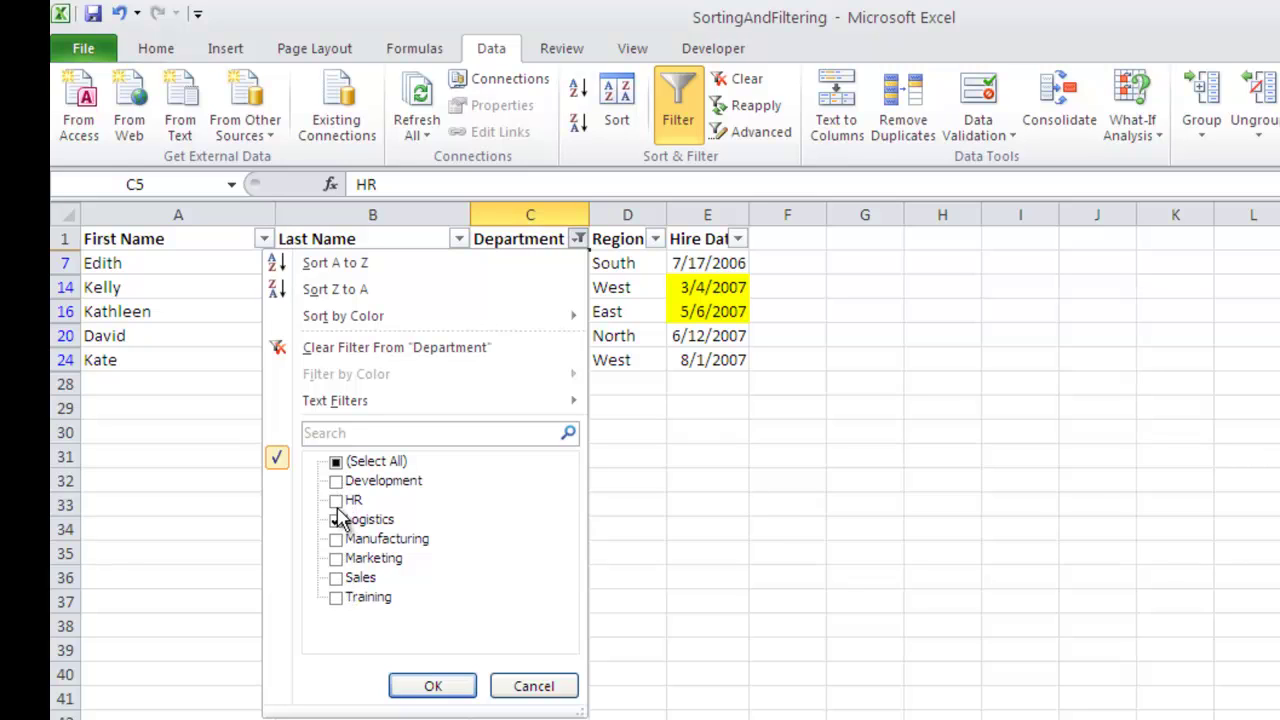
{"action": "left_click", "coordinate": [336, 598]}
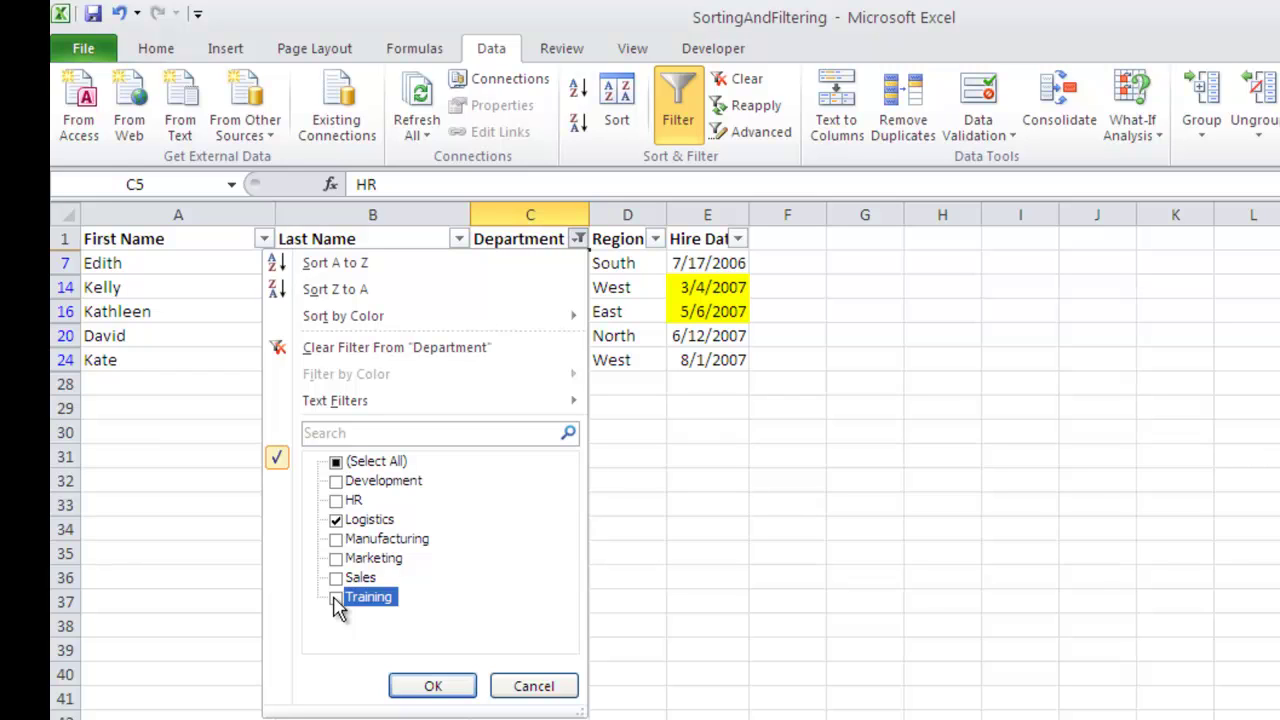
{"action": "left_click", "coordinate": [423, 684]}
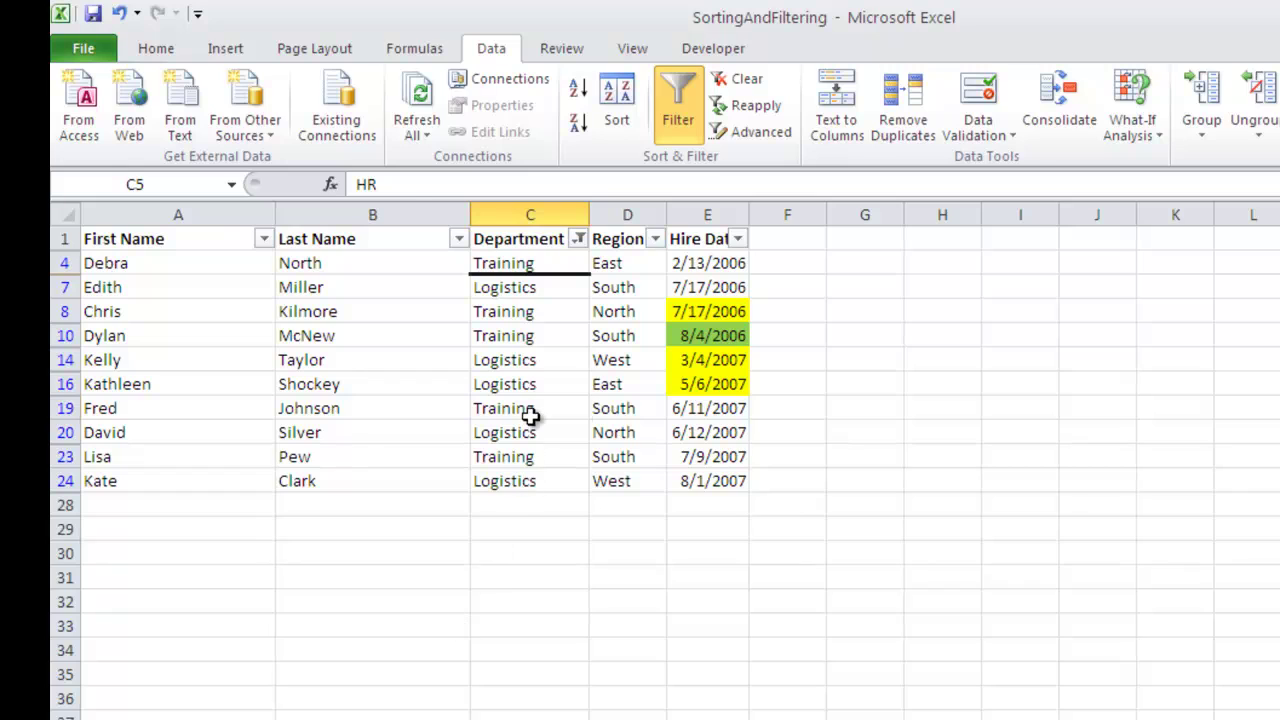
Add a Region filter for South only, leaving four Logistics and Training employees.
{"action": "left_click", "coordinate": [531, 413]}
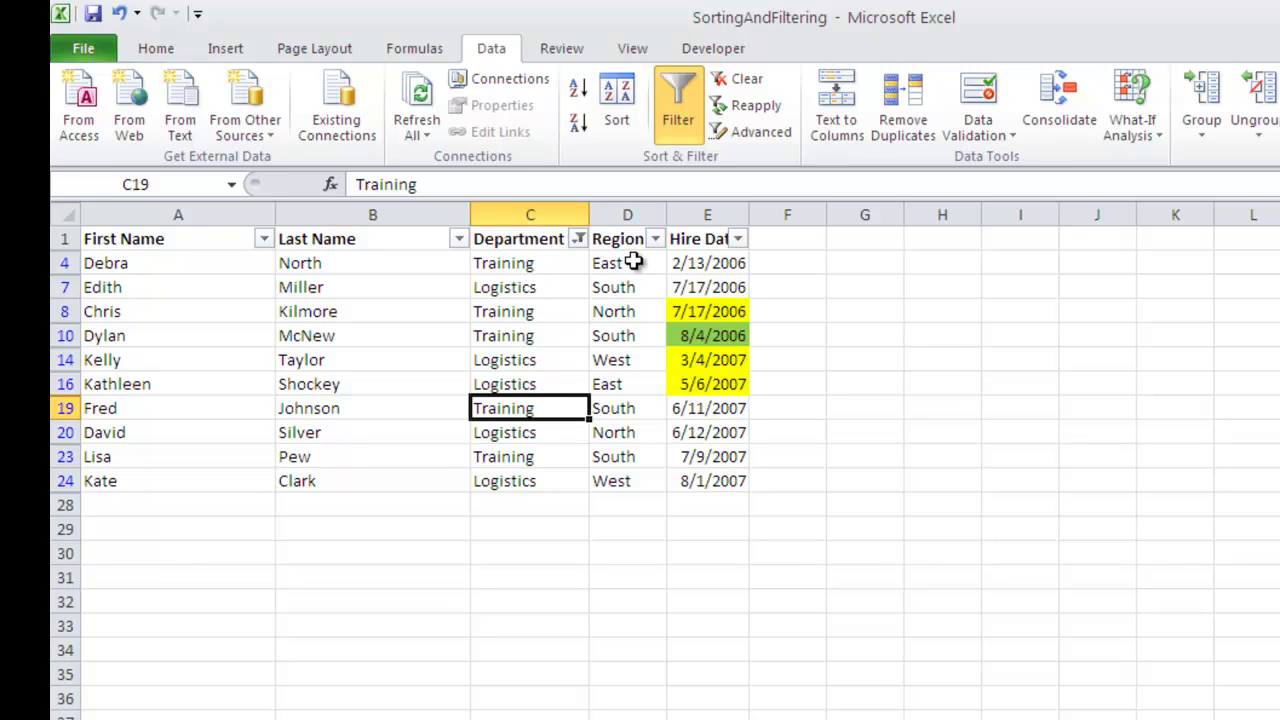
{"action": "left_click", "coordinate": [655, 241]}
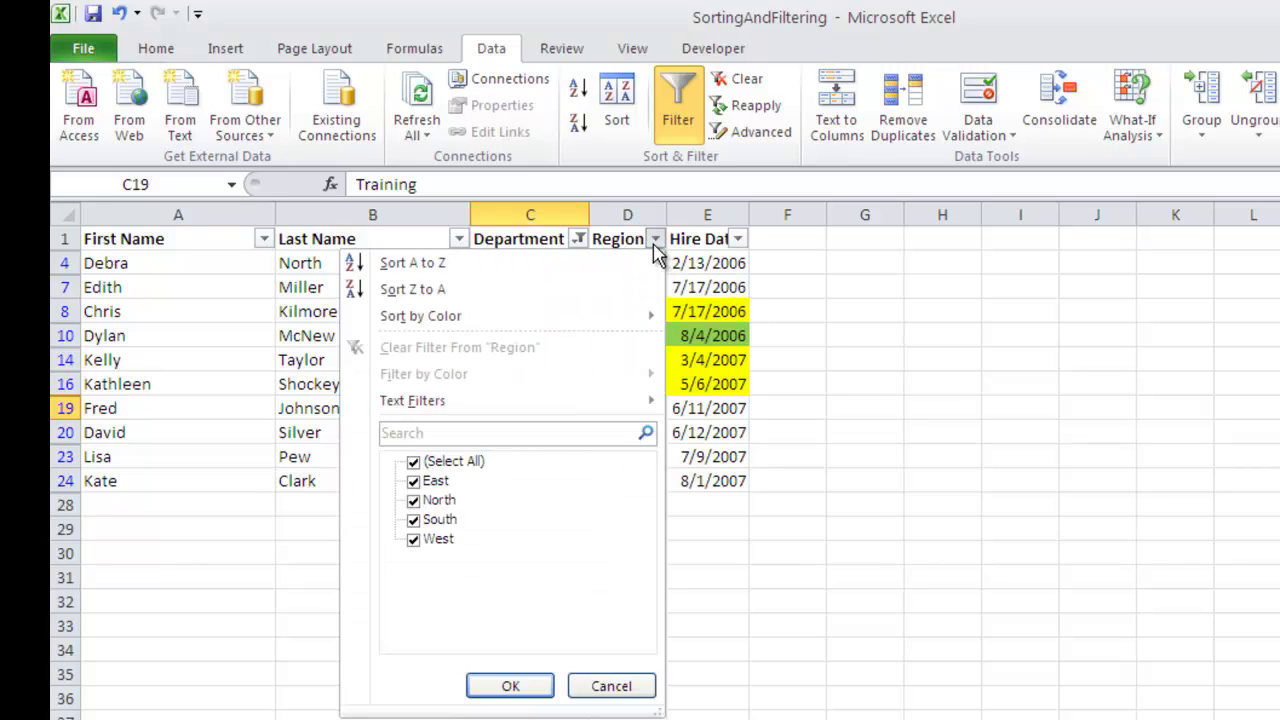
{"action": "left_click", "coordinate": [415, 463]}
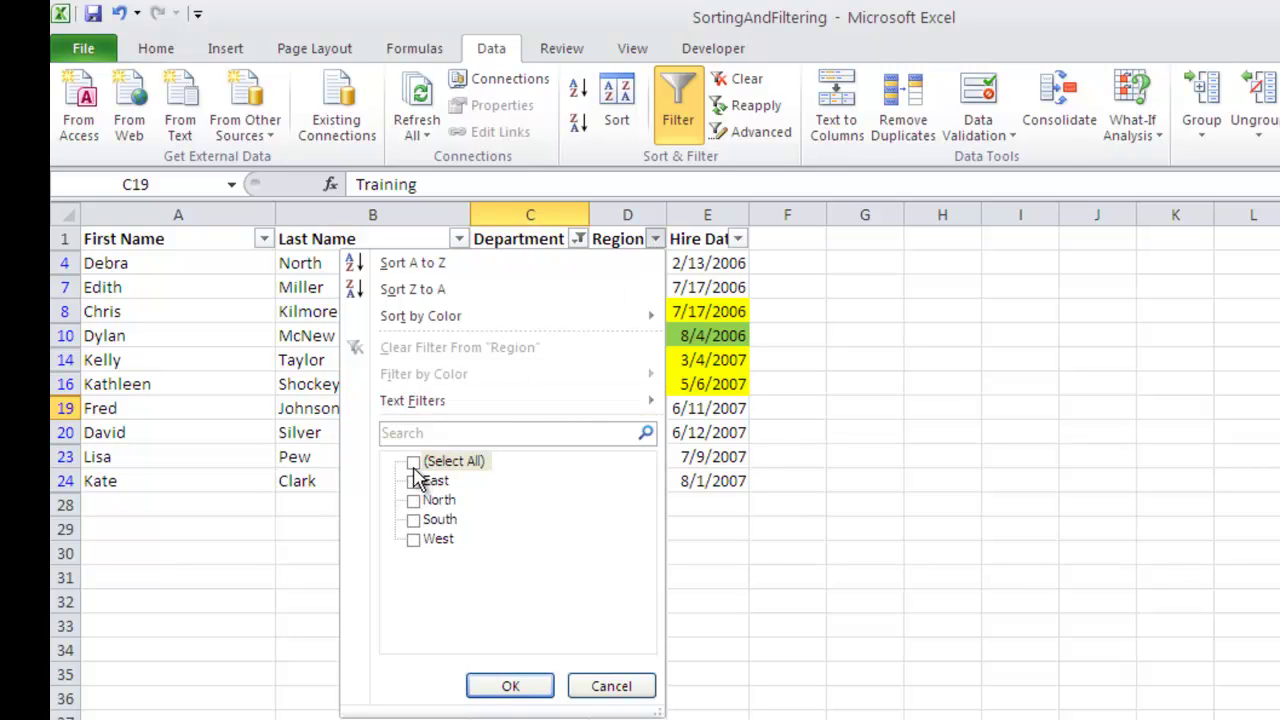
{"action": "left_click", "coordinate": [413, 520]}
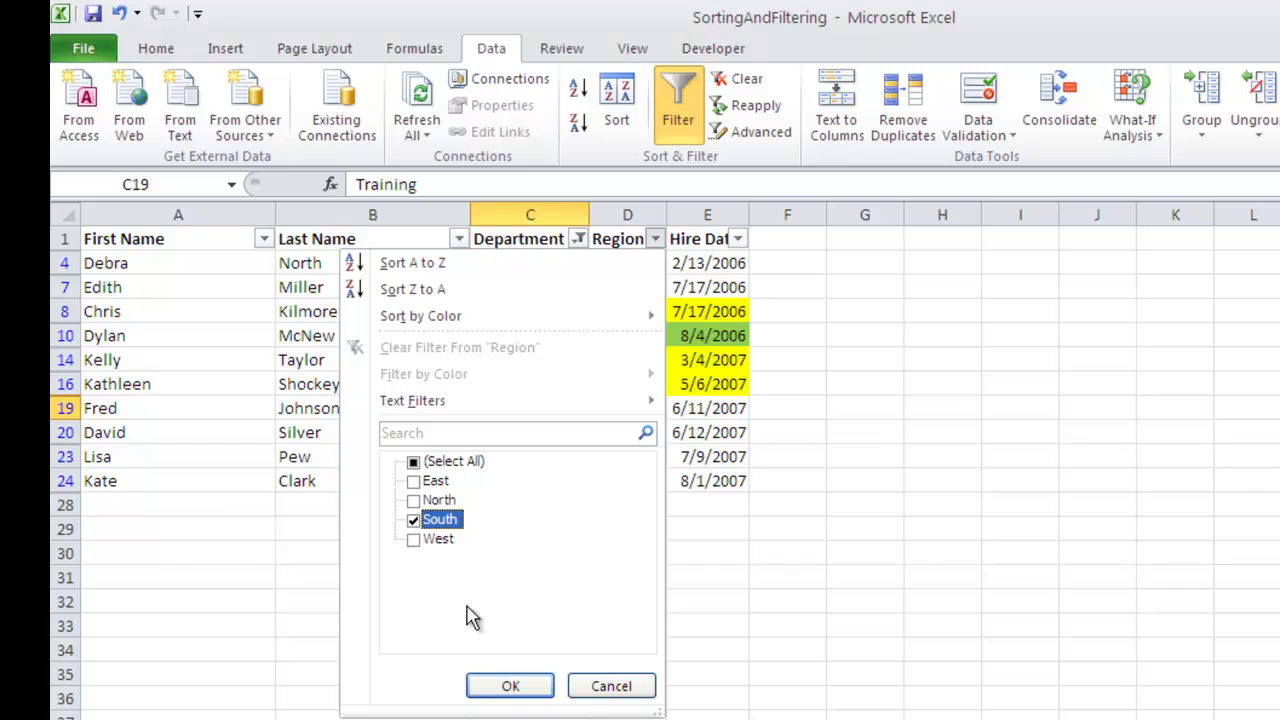
{"action": "left_click", "coordinate": [500, 688]}
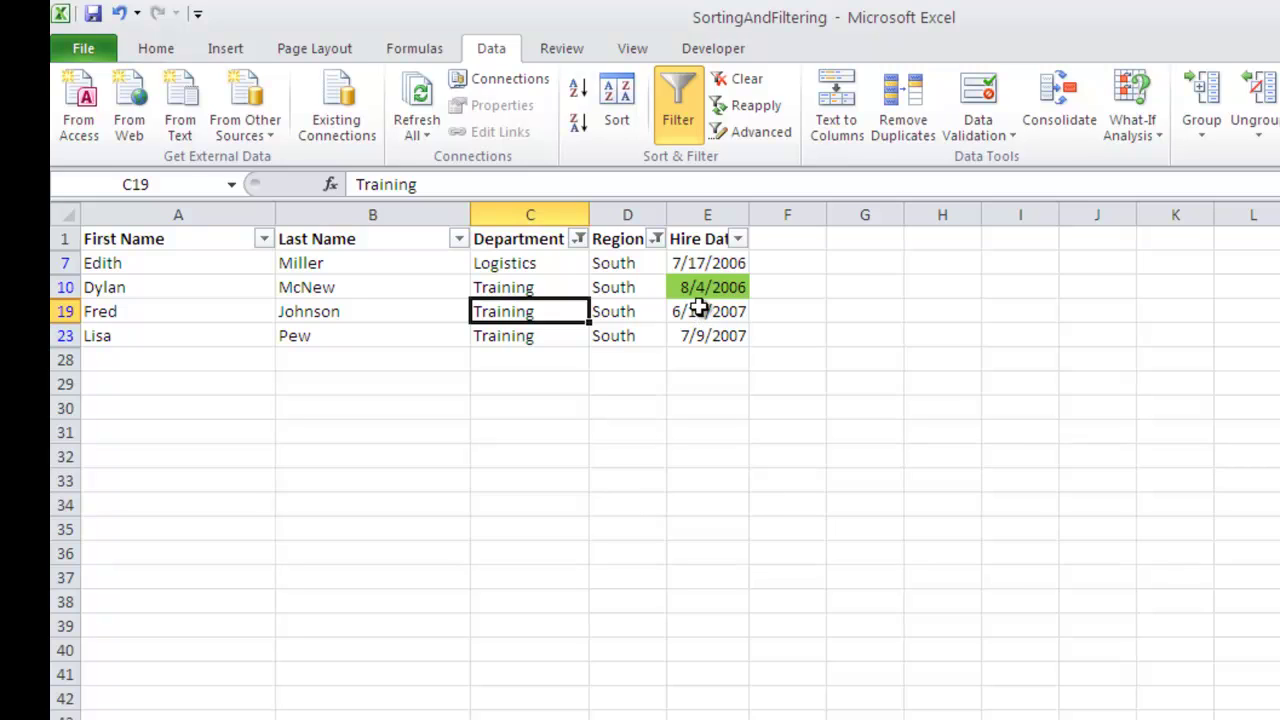
Clear all filters, then filter Hire Date by green cell colour to show five employees.
{"action": "left_click", "coordinate": [740, 80]}
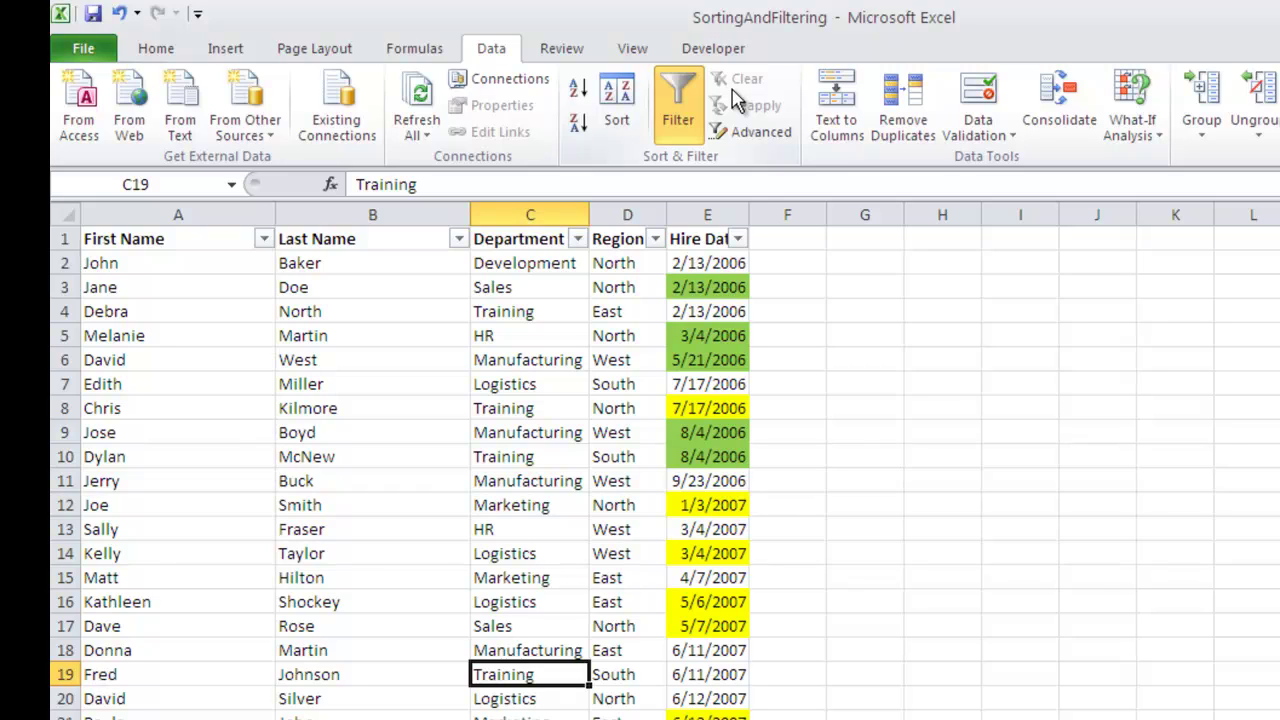
{"action": "left_click", "coordinate": [738, 245]}
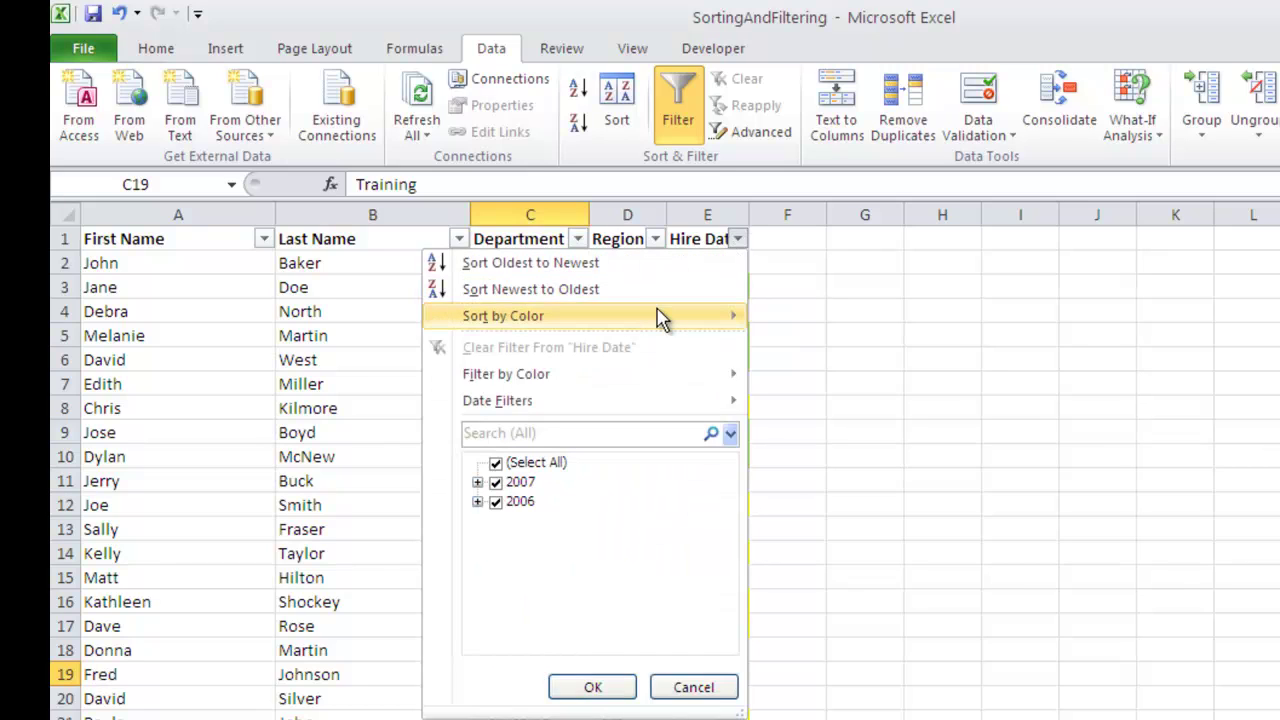
{"action": "mouse_move", "coordinate": [660, 318]}
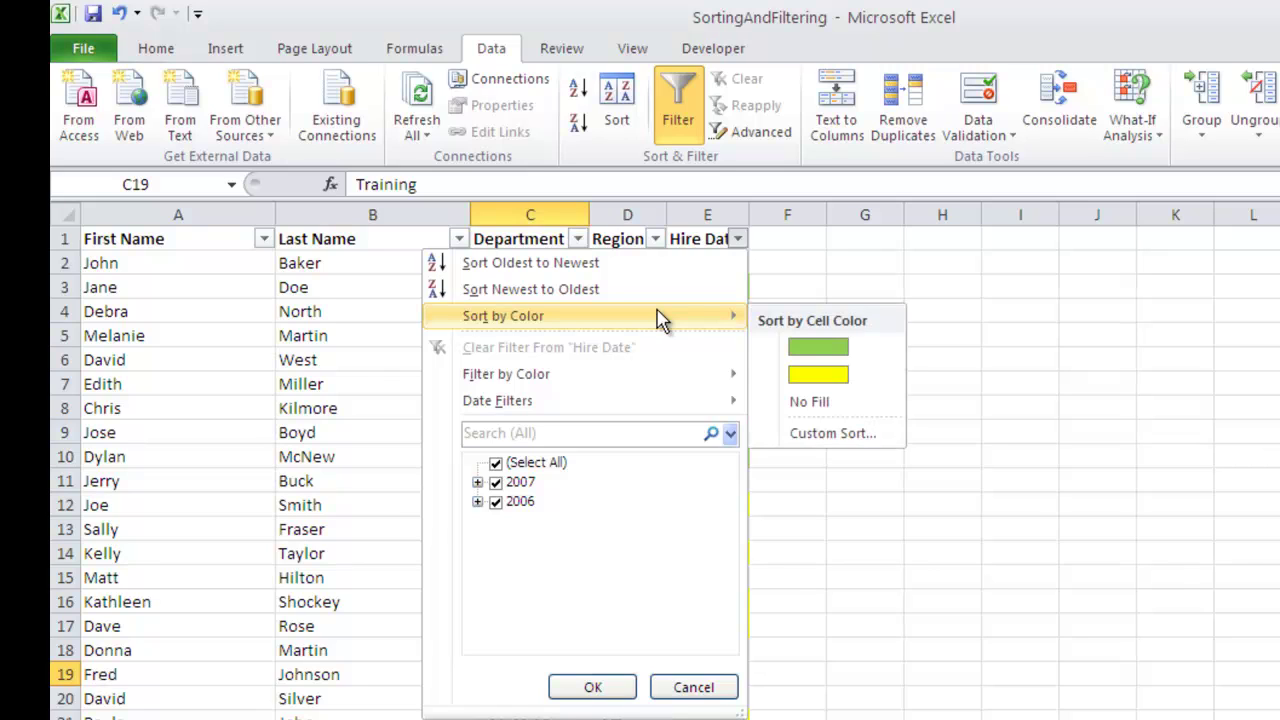
{"action": "mouse_move", "coordinate": [660, 378]}
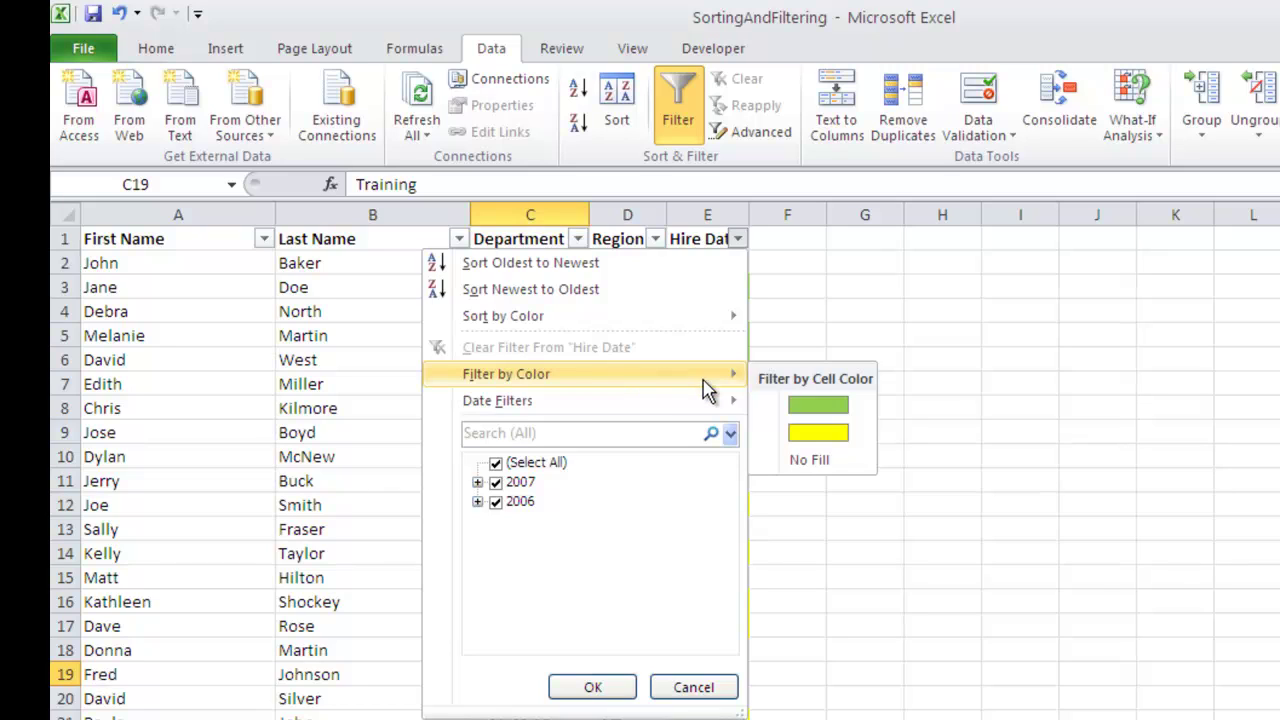
{"action": "left_click", "coordinate": [812, 408]}
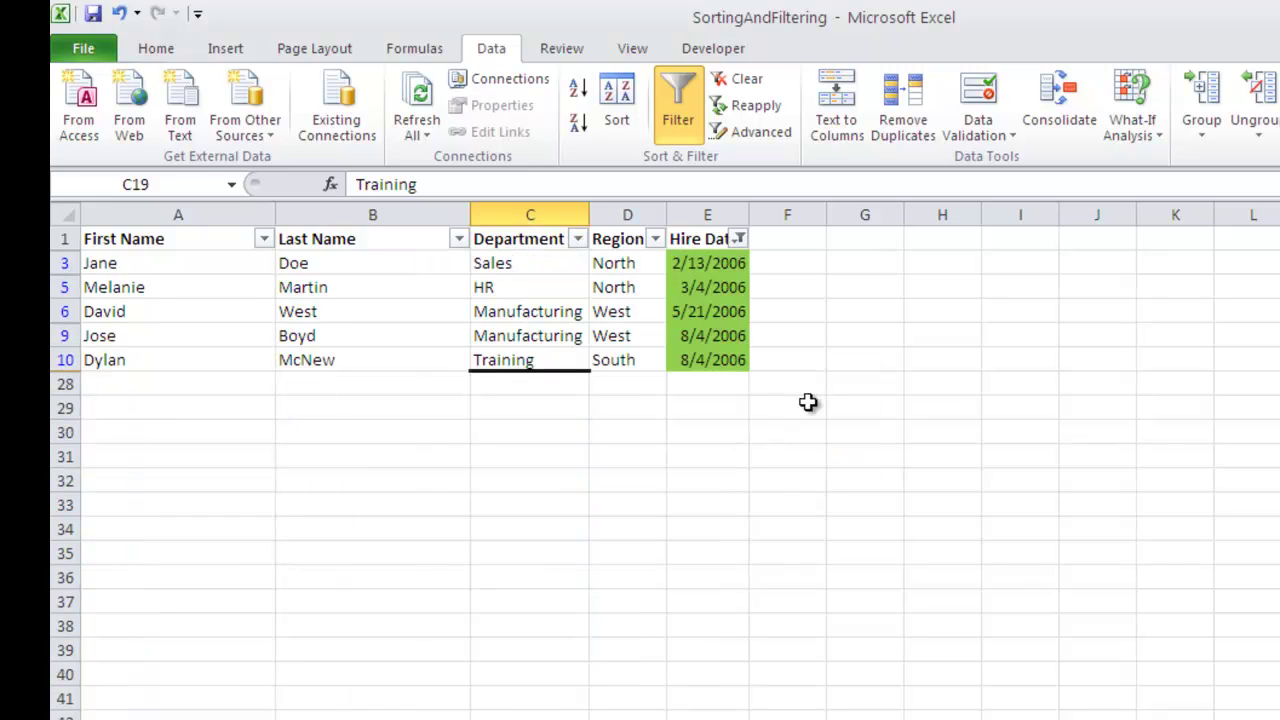
{"action": "left_click", "coordinate": [737, 238]}
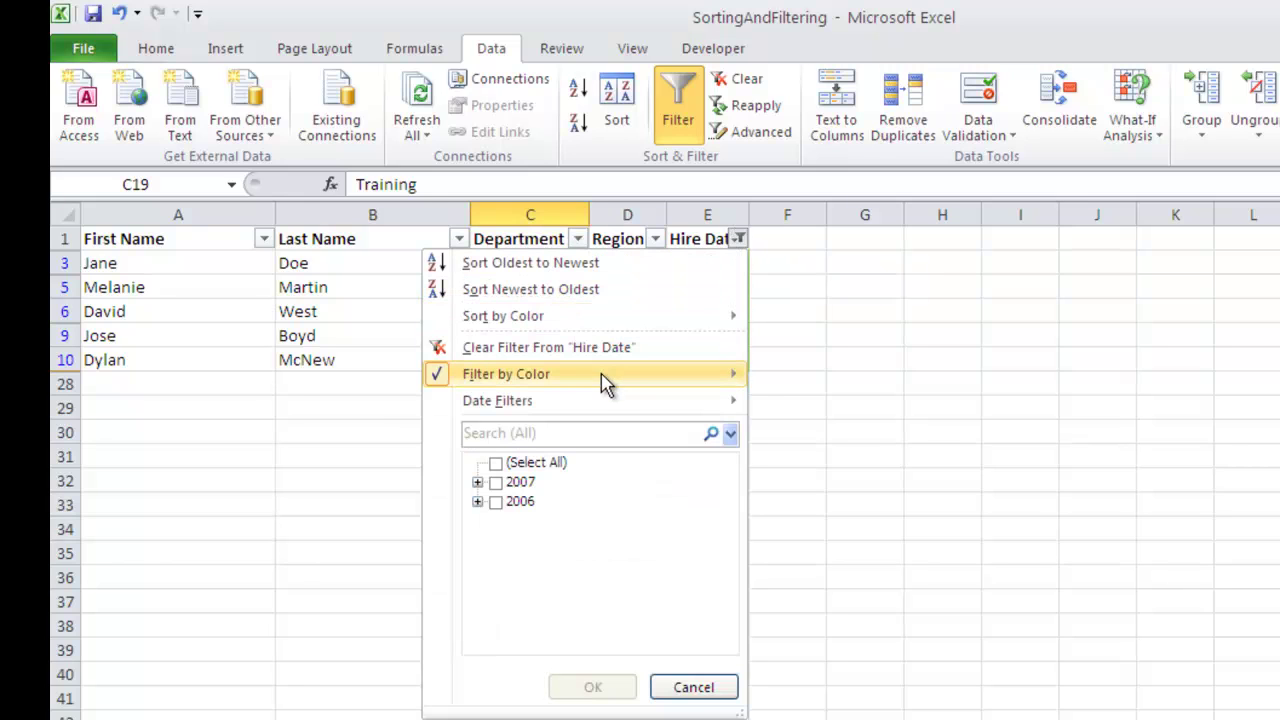
{"action": "mouse_move", "coordinate": [606, 384]}
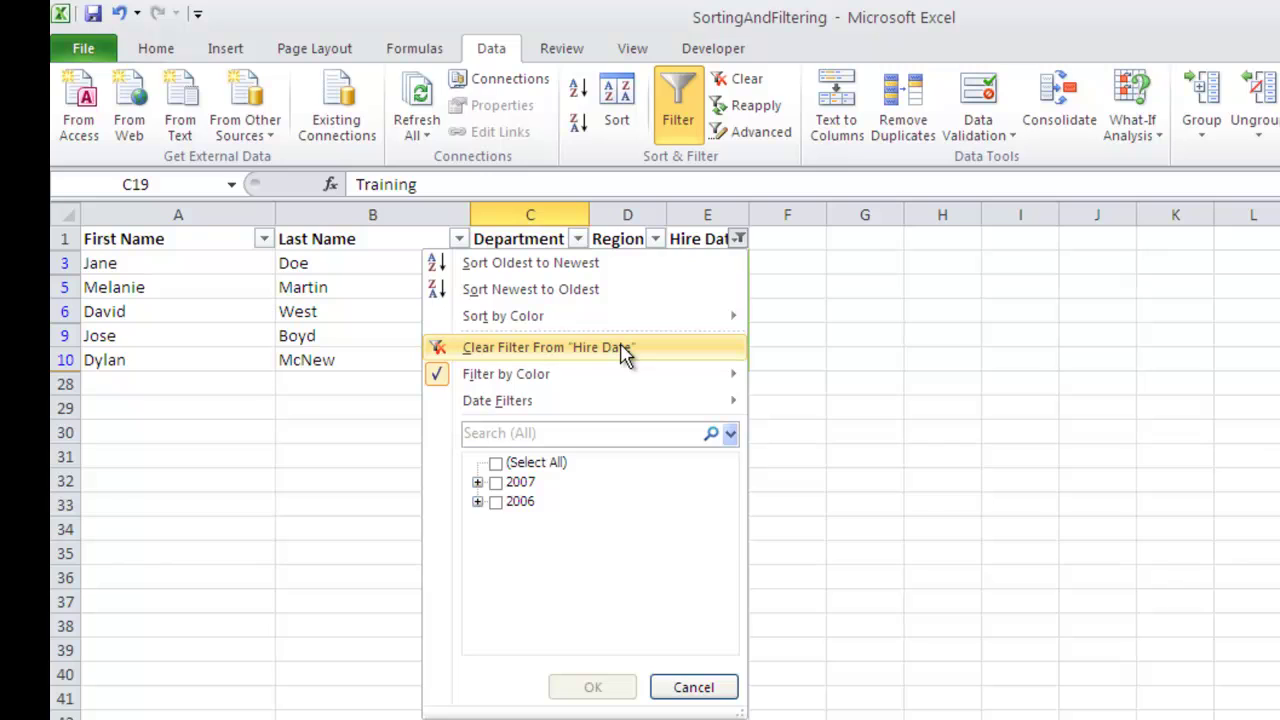
Clear the green colour filter from Hire Date and bring up its Date Filters choices.
{"action": "left_click", "coordinate": [623, 350]}
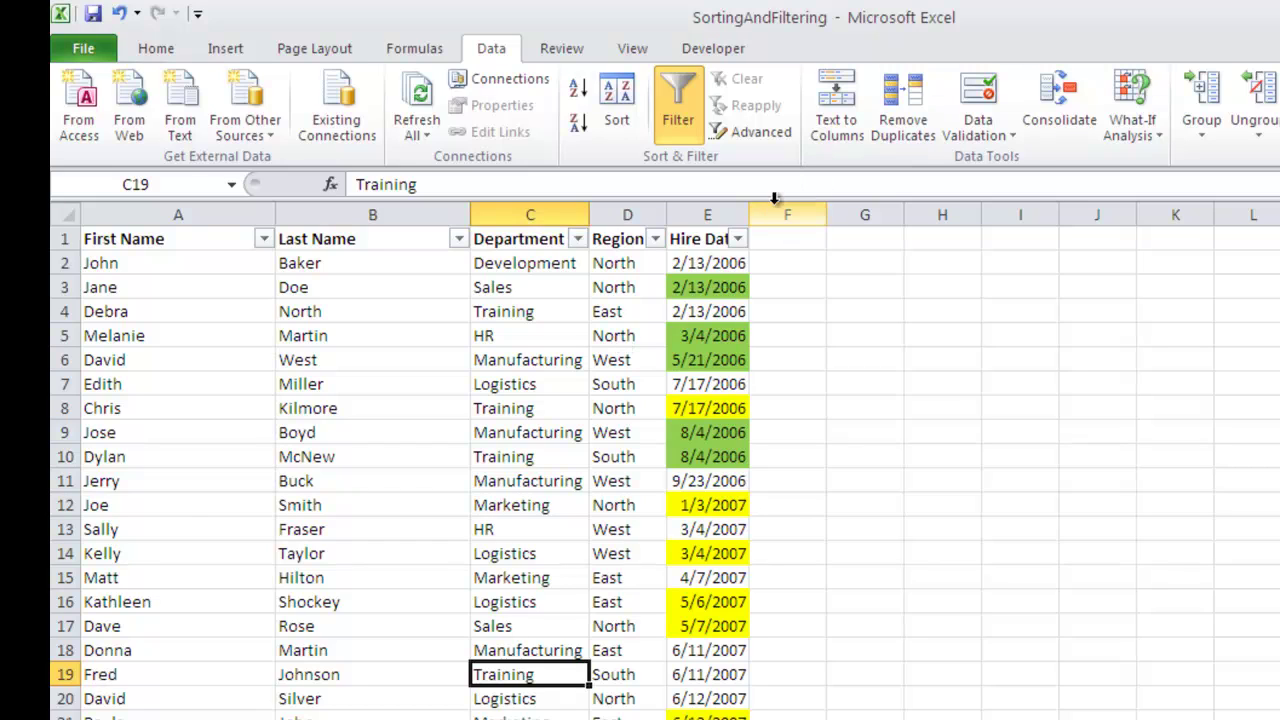
{"action": "left_click", "coordinate": [738, 240]}
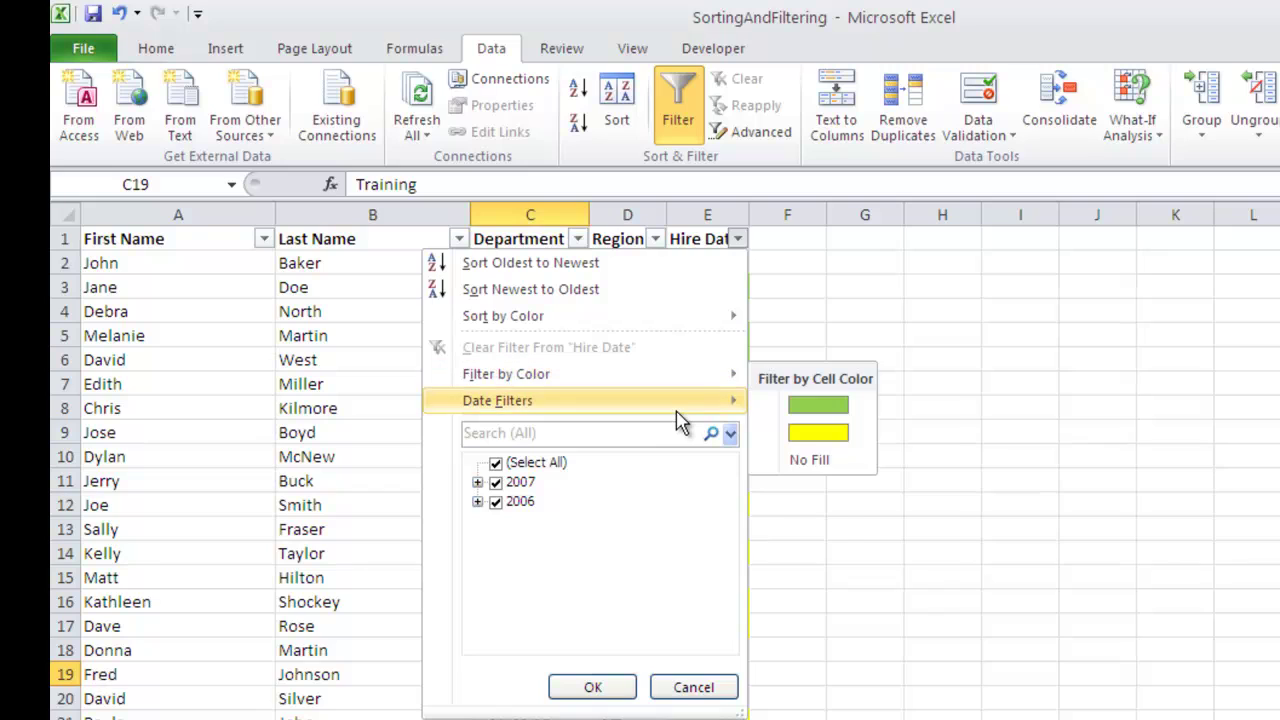
{"action": "mouse_move", "coordinate": [677, 411]}
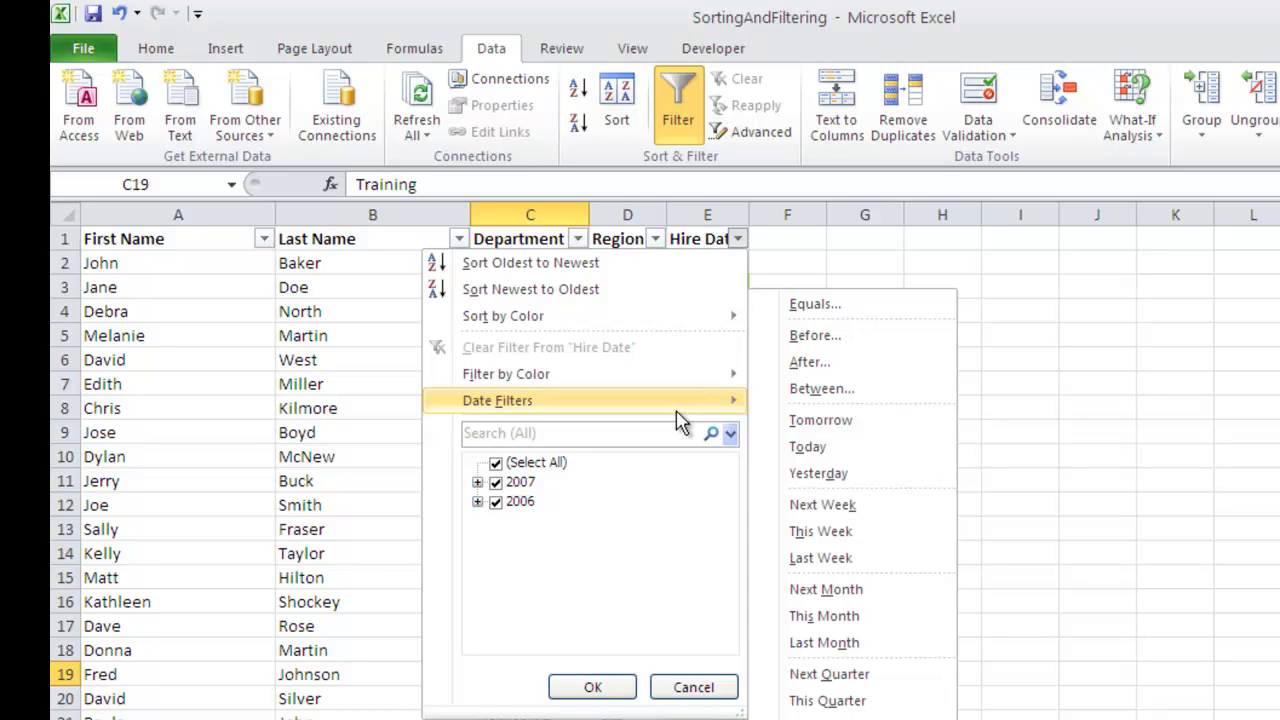
Filter Hire Date to 'is before' 7/1/06, leaving five employees hired in early 2006.
{"action": "left_click", "coordinate": [815, 336]}
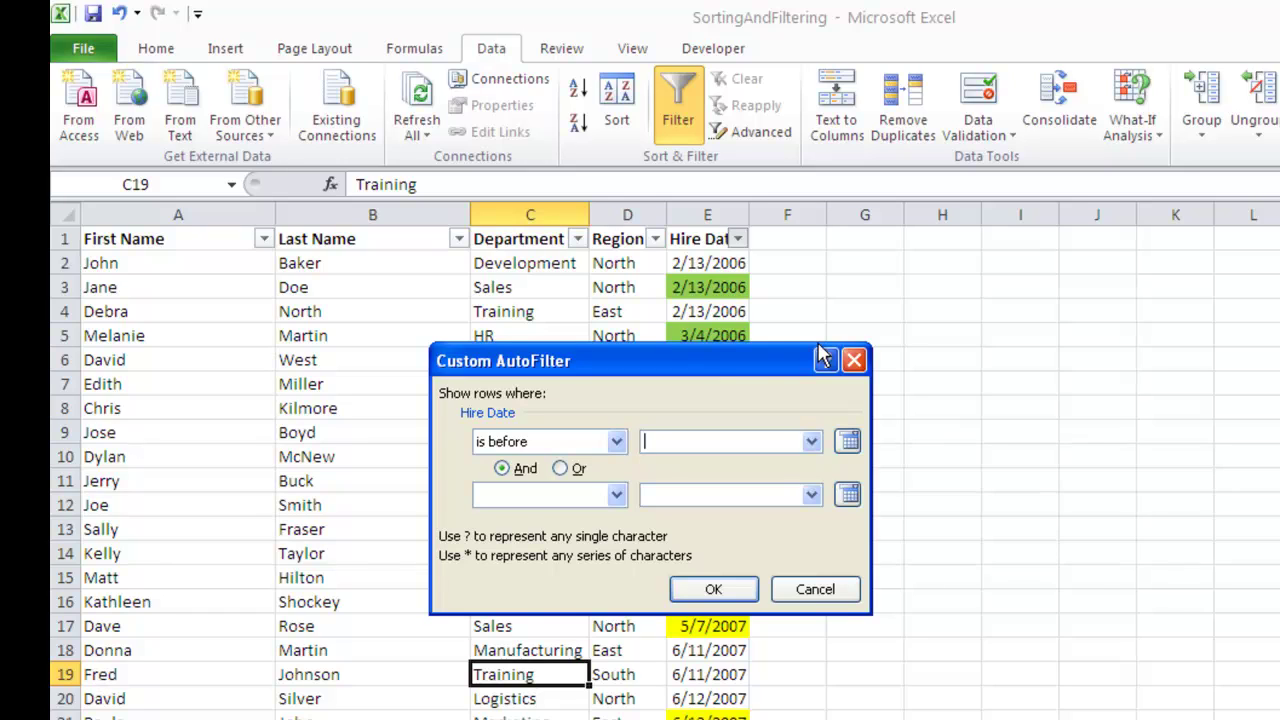
{"action": "left_click", "coordinate": [618, 442]}
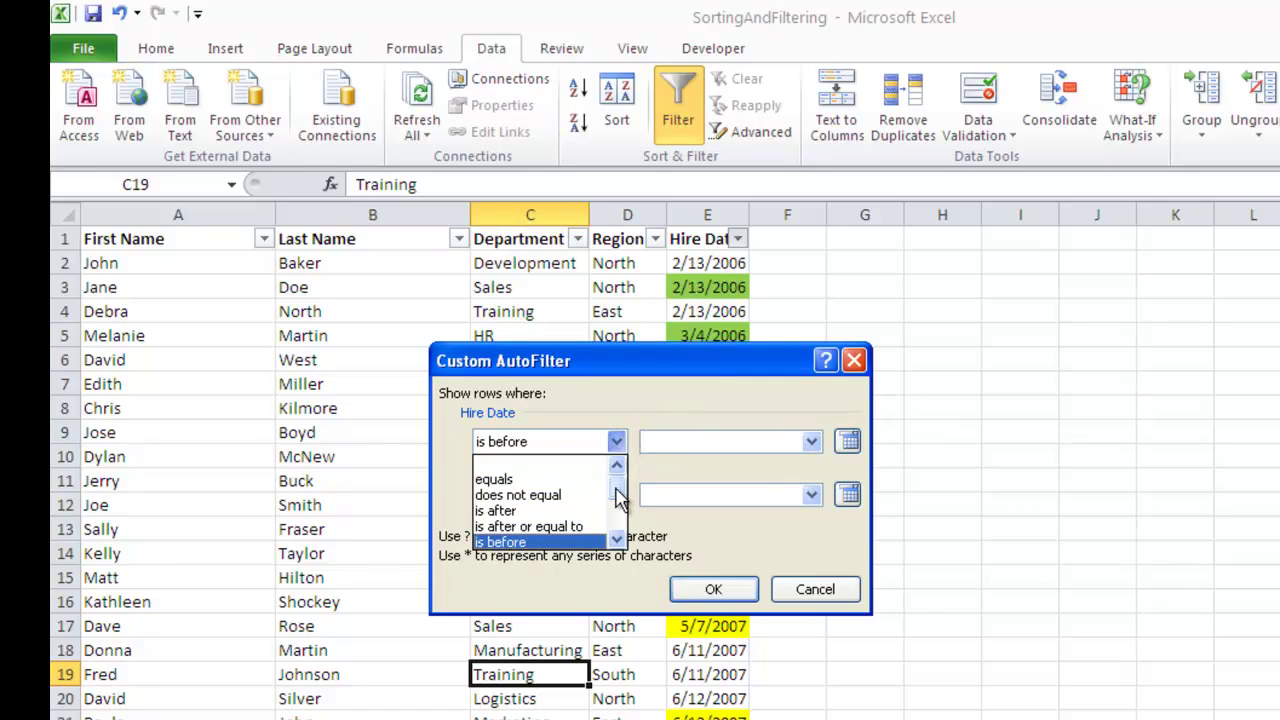
{"action": "scroll", "coordinate": [619, 501], "scroll_direction": "down", "scroll_amount": 1}
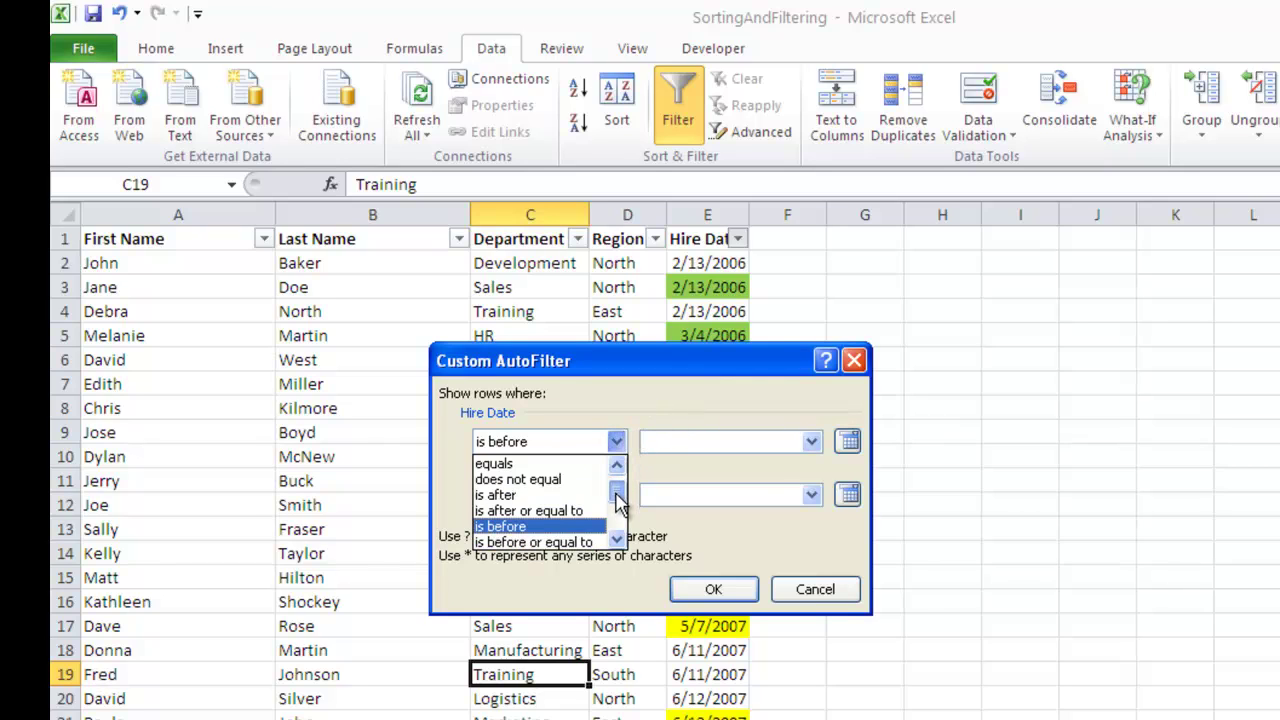
{"action": "left_click_drag", "start_coordinate": [616, 493], "coordinate": [616, 521]}
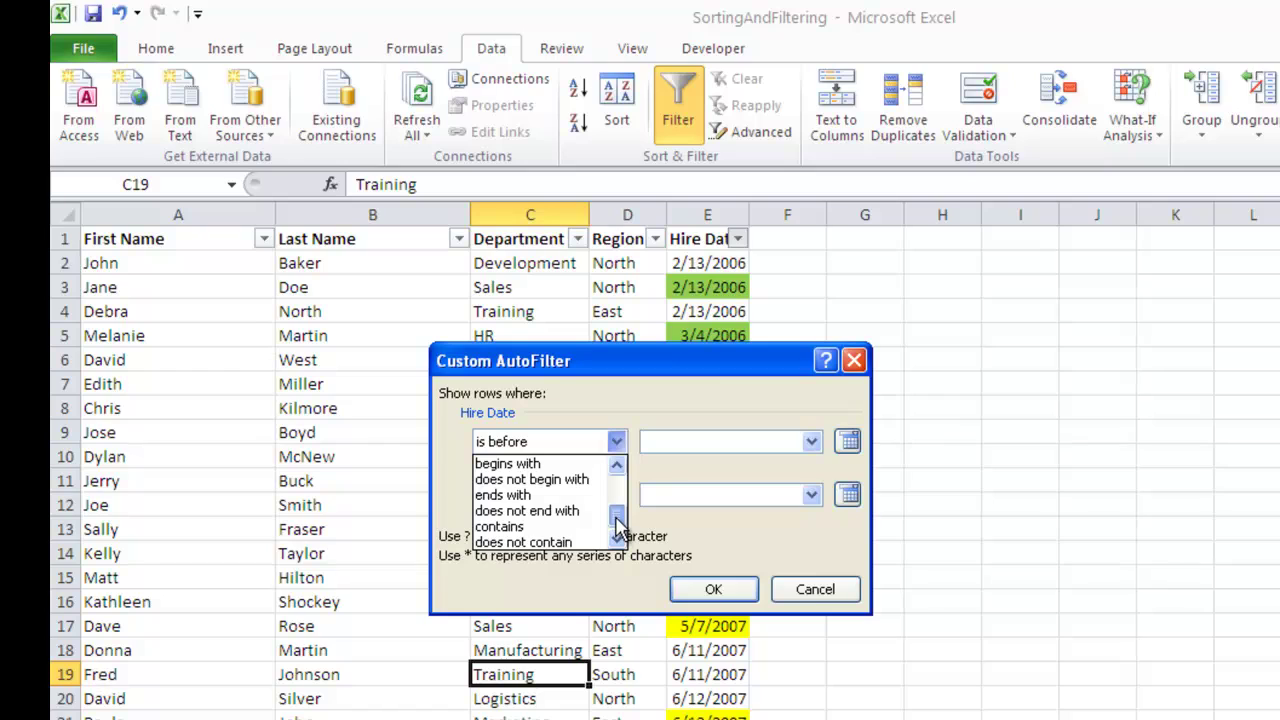
{"action": "scroll", "coordinate": [616, 518], "scroll_direction": "up", "scroll_amount": 1}
{"action": "scroll", "coordinate": [618, 527], "scroll_direction": "down", "scroll_amount": 1}
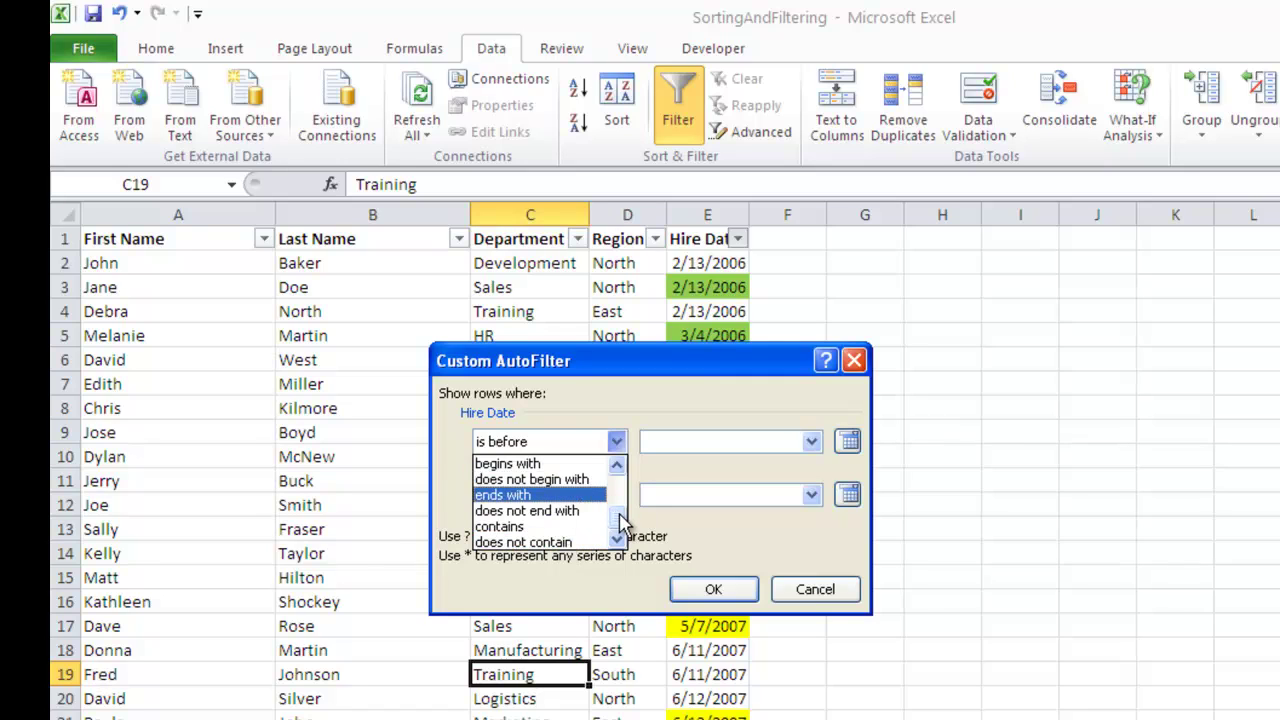
{"action": "left_click_drag", "start_coordinate": [620, 520], "coordinate": [620, 490]}
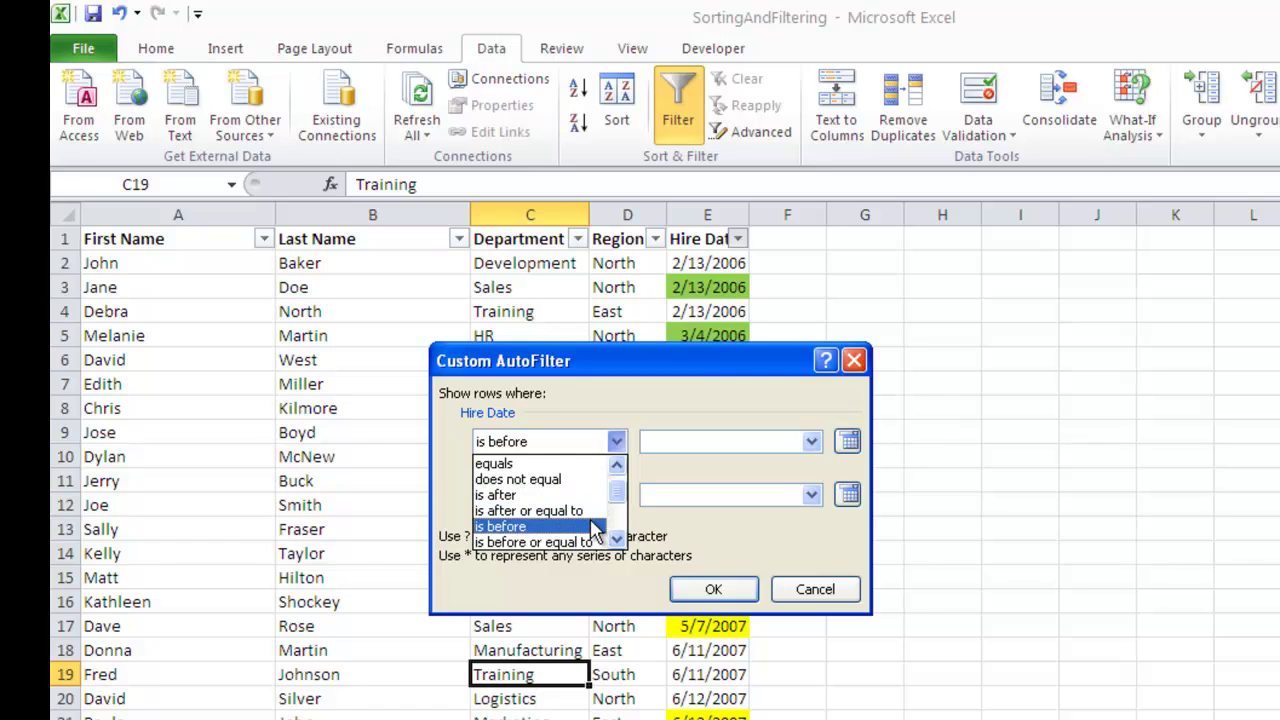
{"action": "left_click", "coordinate": [596, 528]}
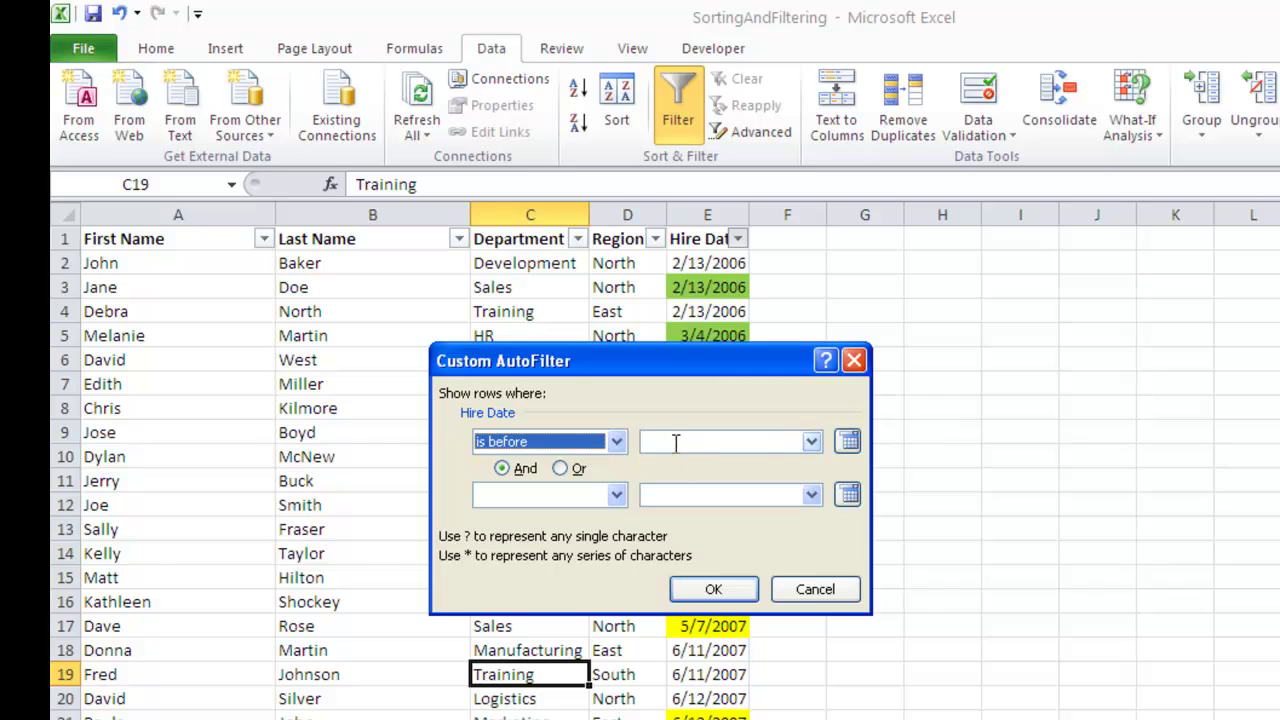
{"action": "left_click", "coordinate": [676, 443]}
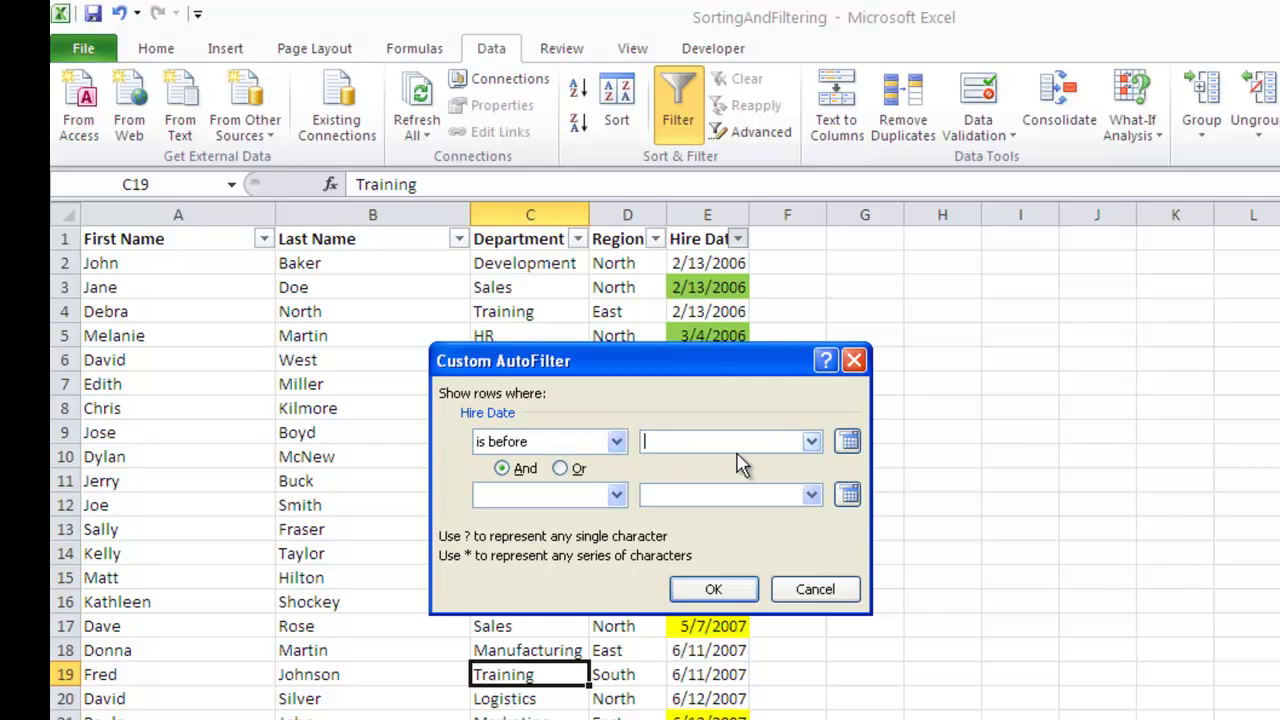
{"action": "type", "text": "7/1/06"}
{"action": "left_click", "coordinate": [712, 589]}
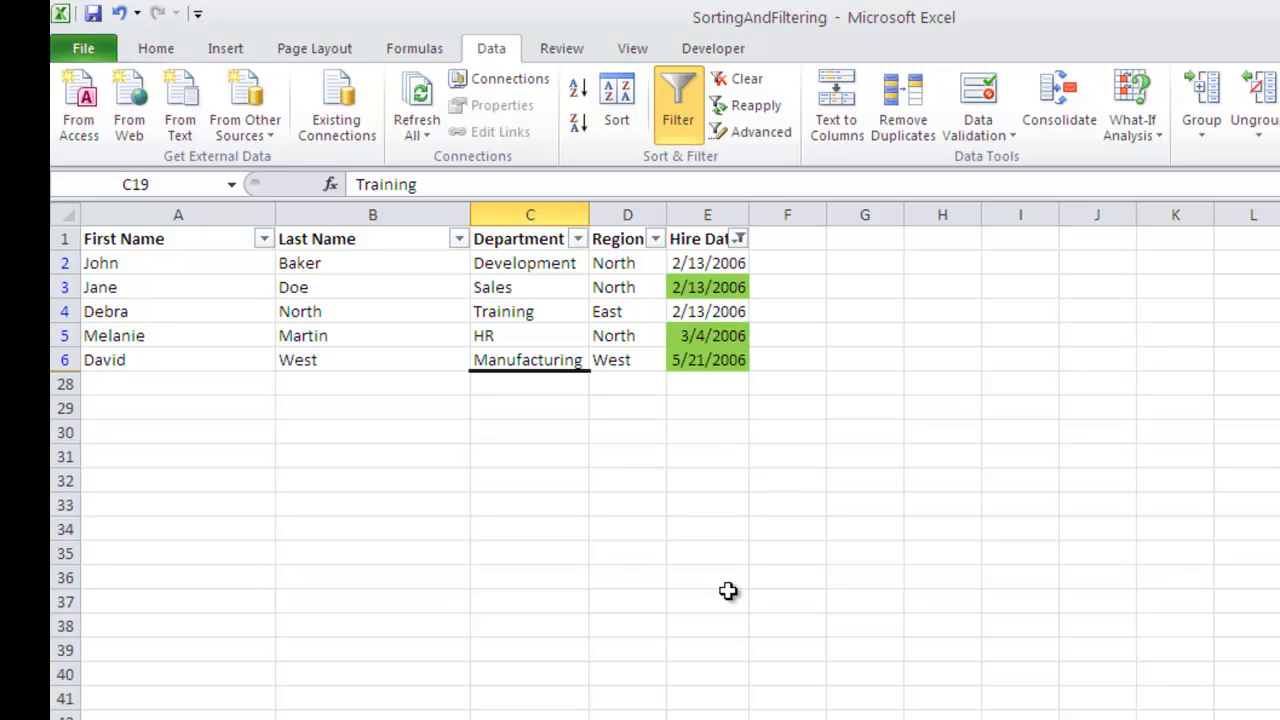
Clear the date filter from the Hire Date column so every employee shows.
{"action": "left_click", "coordinate": [708, 334]}
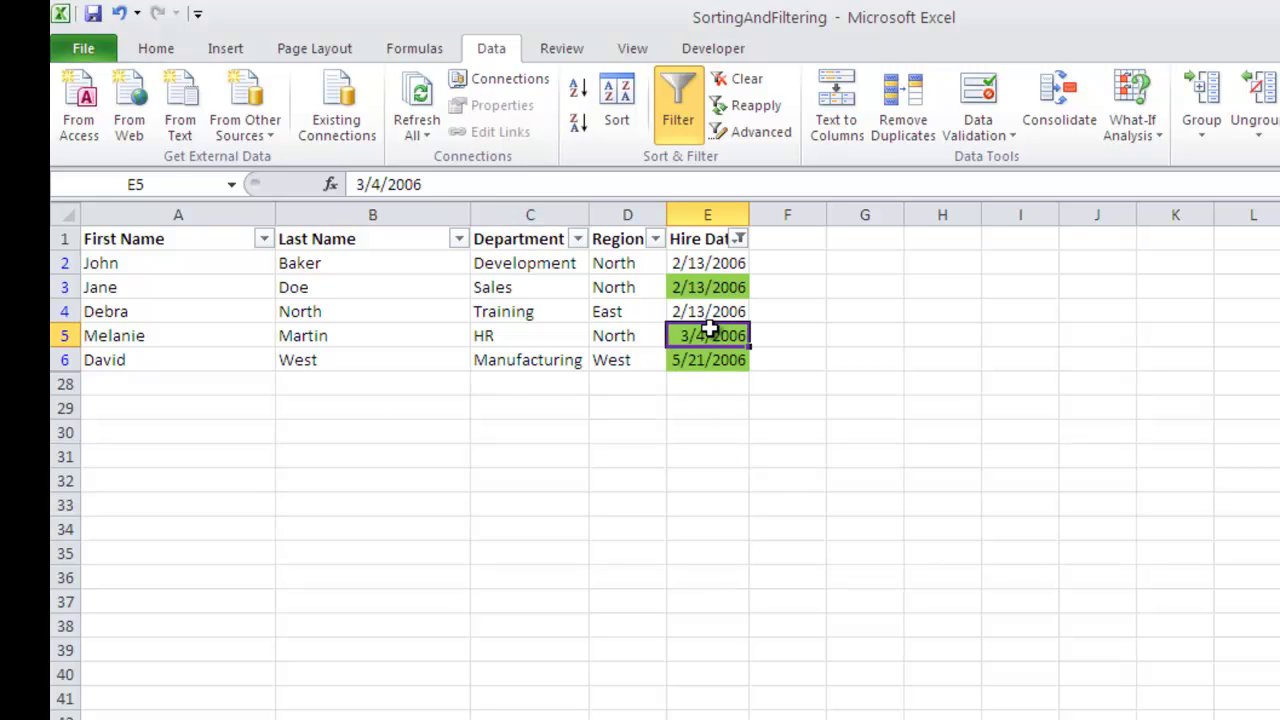
{"action": "left_click", "coordinate": [739, 238]}
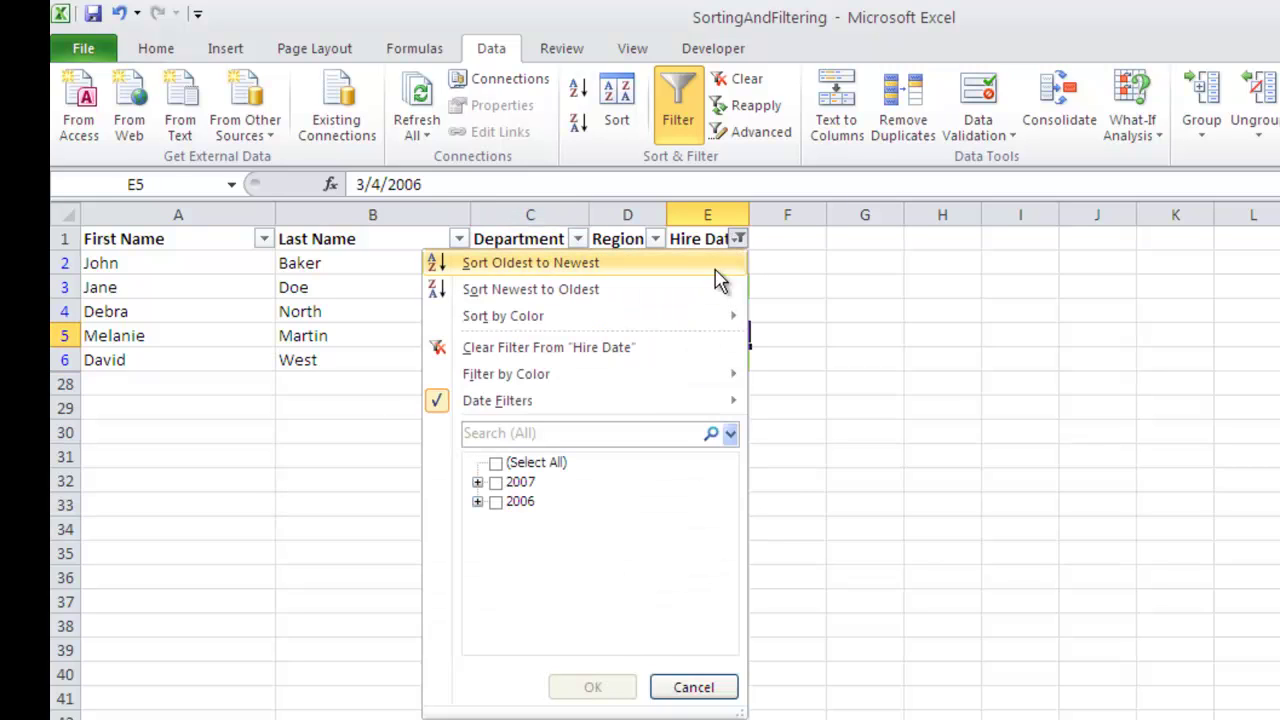
{"action": "left_click", "coordinate": [636, 360]}
{"action": "left_click", "coordinate": [559, 352]}
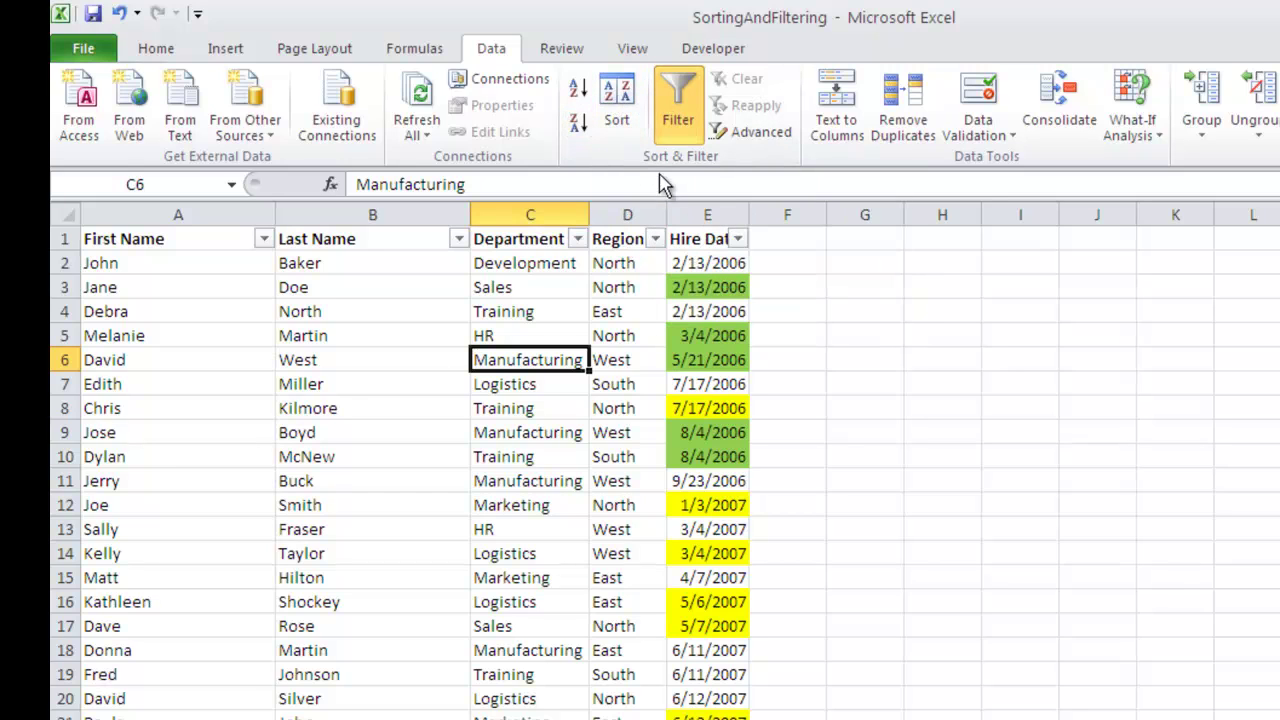
Turn AutoFilter off so the headings no longer have filter arrows.
{"action": "left_click", "coordinate": [676, 120]}
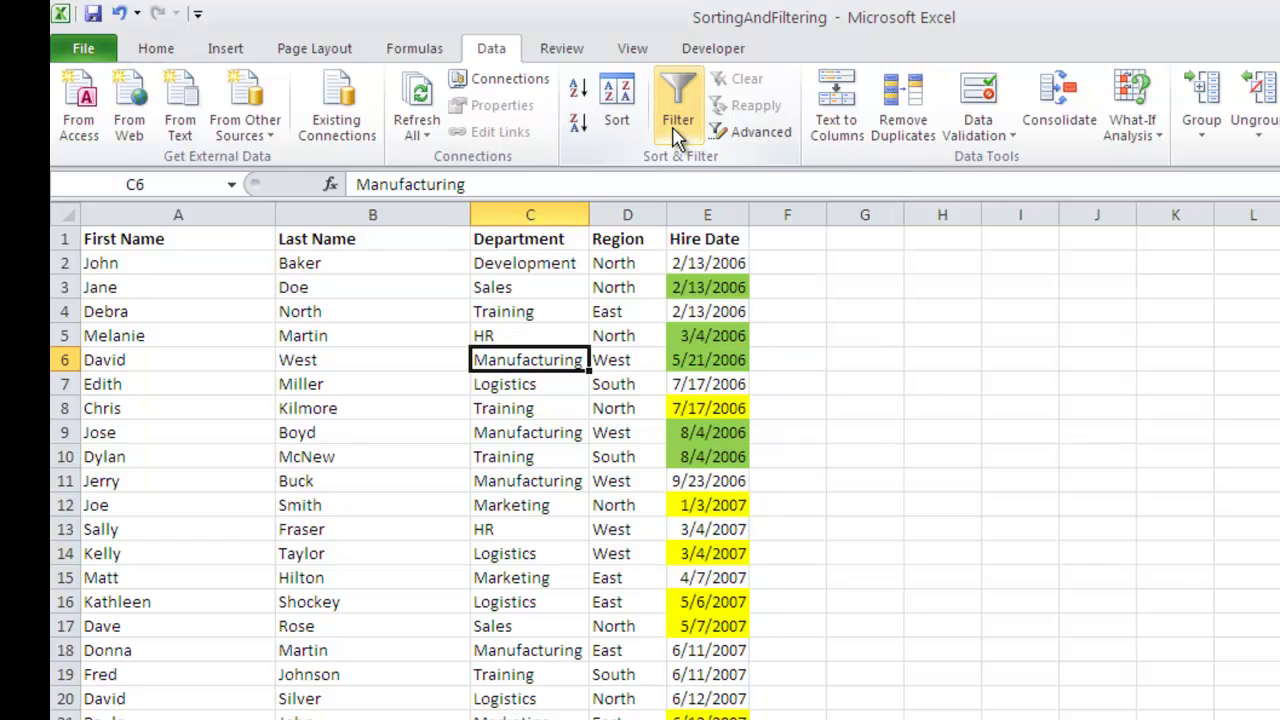
{"action": "left_click", "coordinate": [613, 302]}
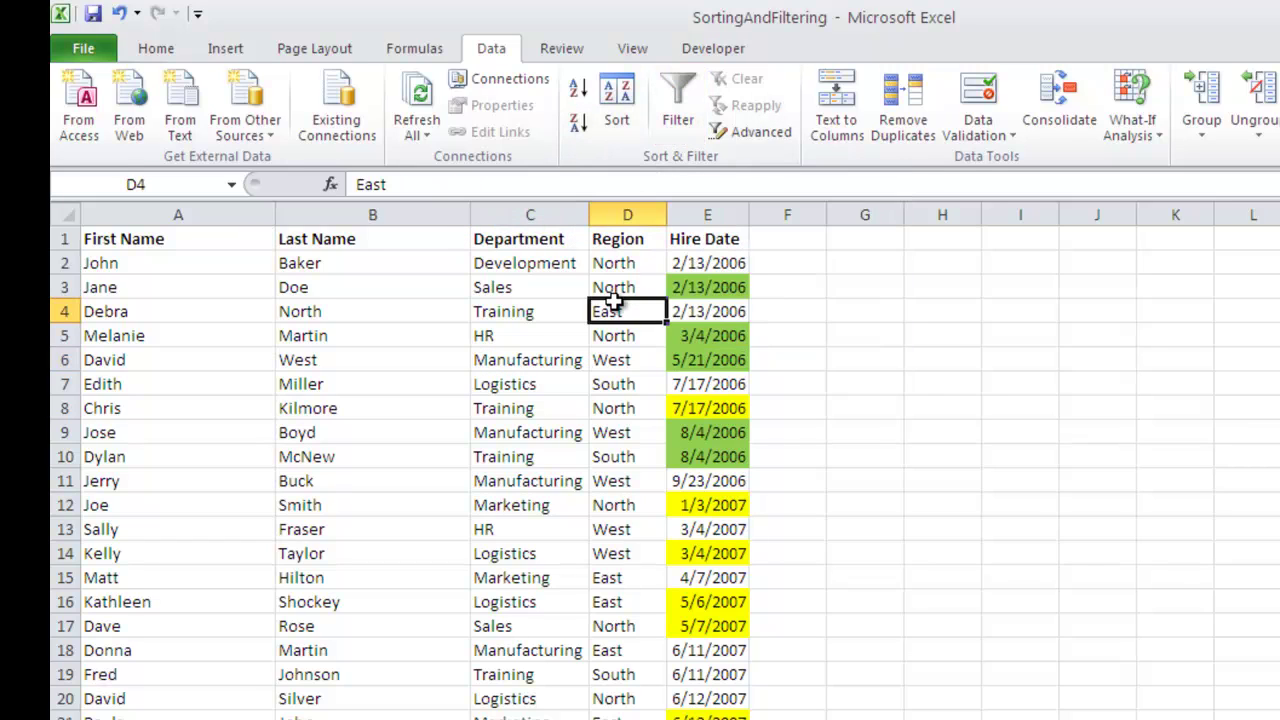
{"action": "left_click", "coordinate": [490, 318]}
{"action": "left_click", "coordinate": [388, 340]}
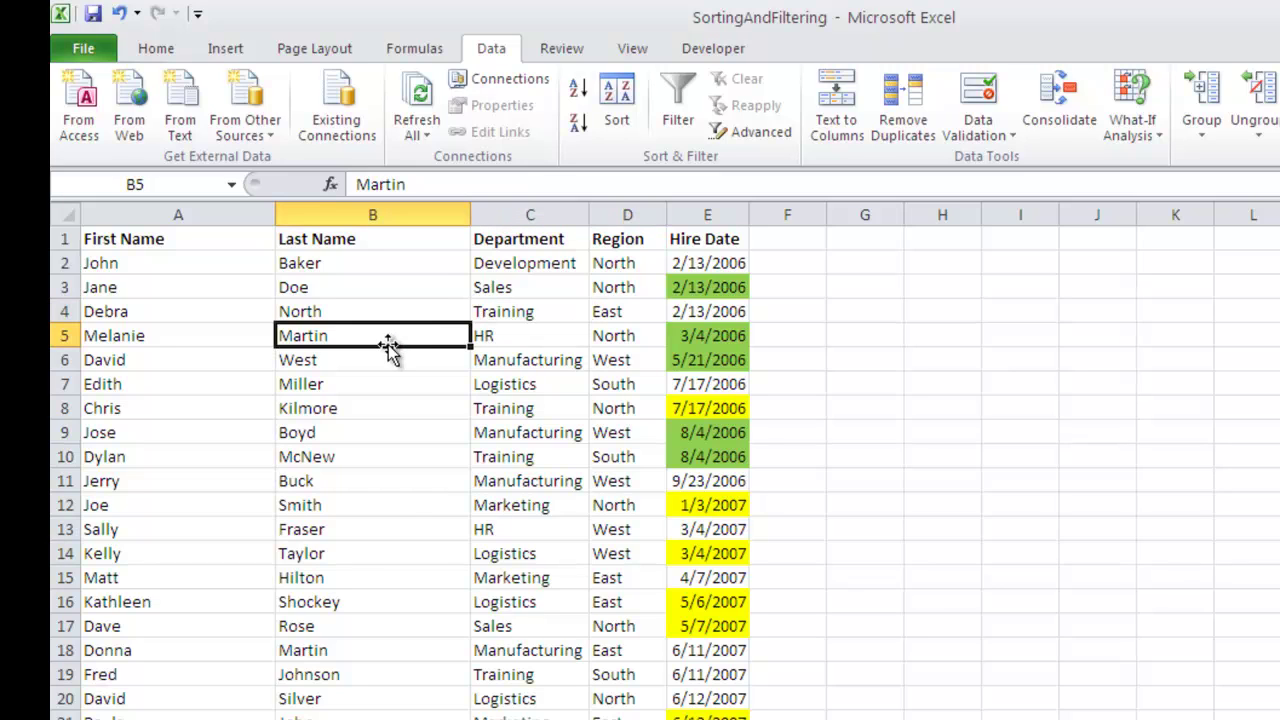